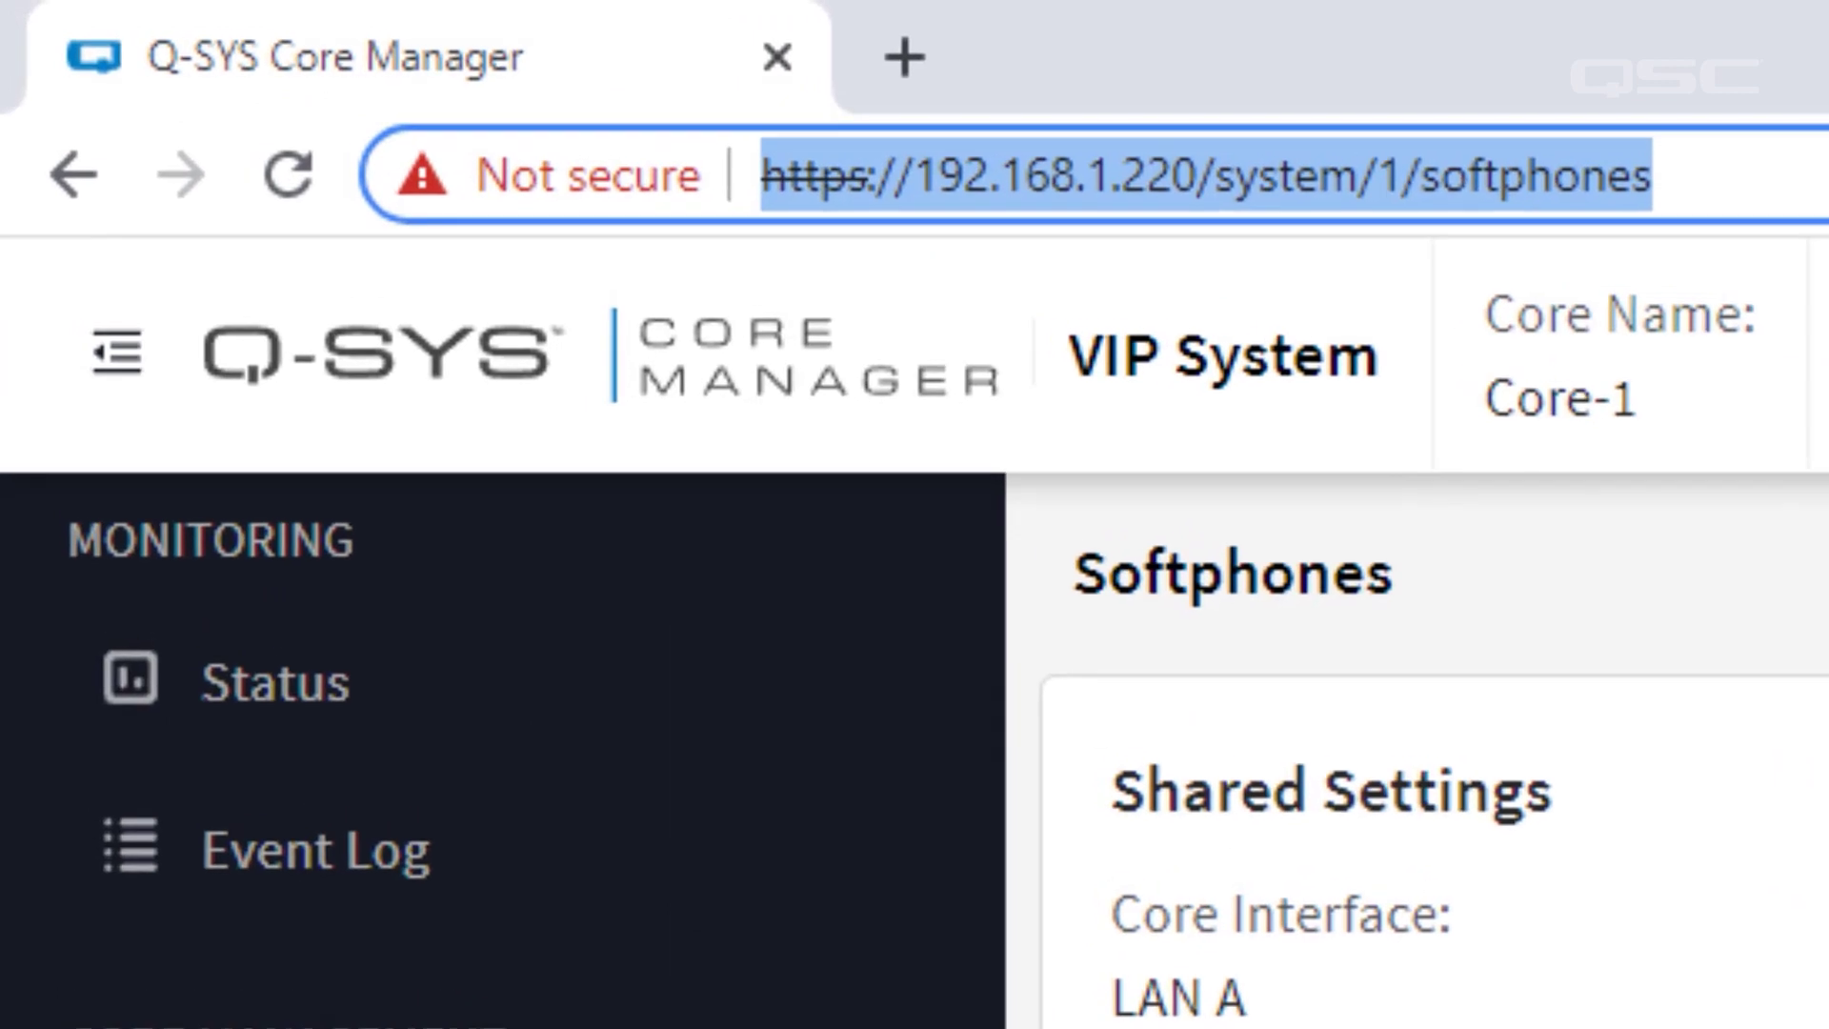
Step: Open the storage_config.html page of the Core at 192.168.1.220
type("storage_config.")
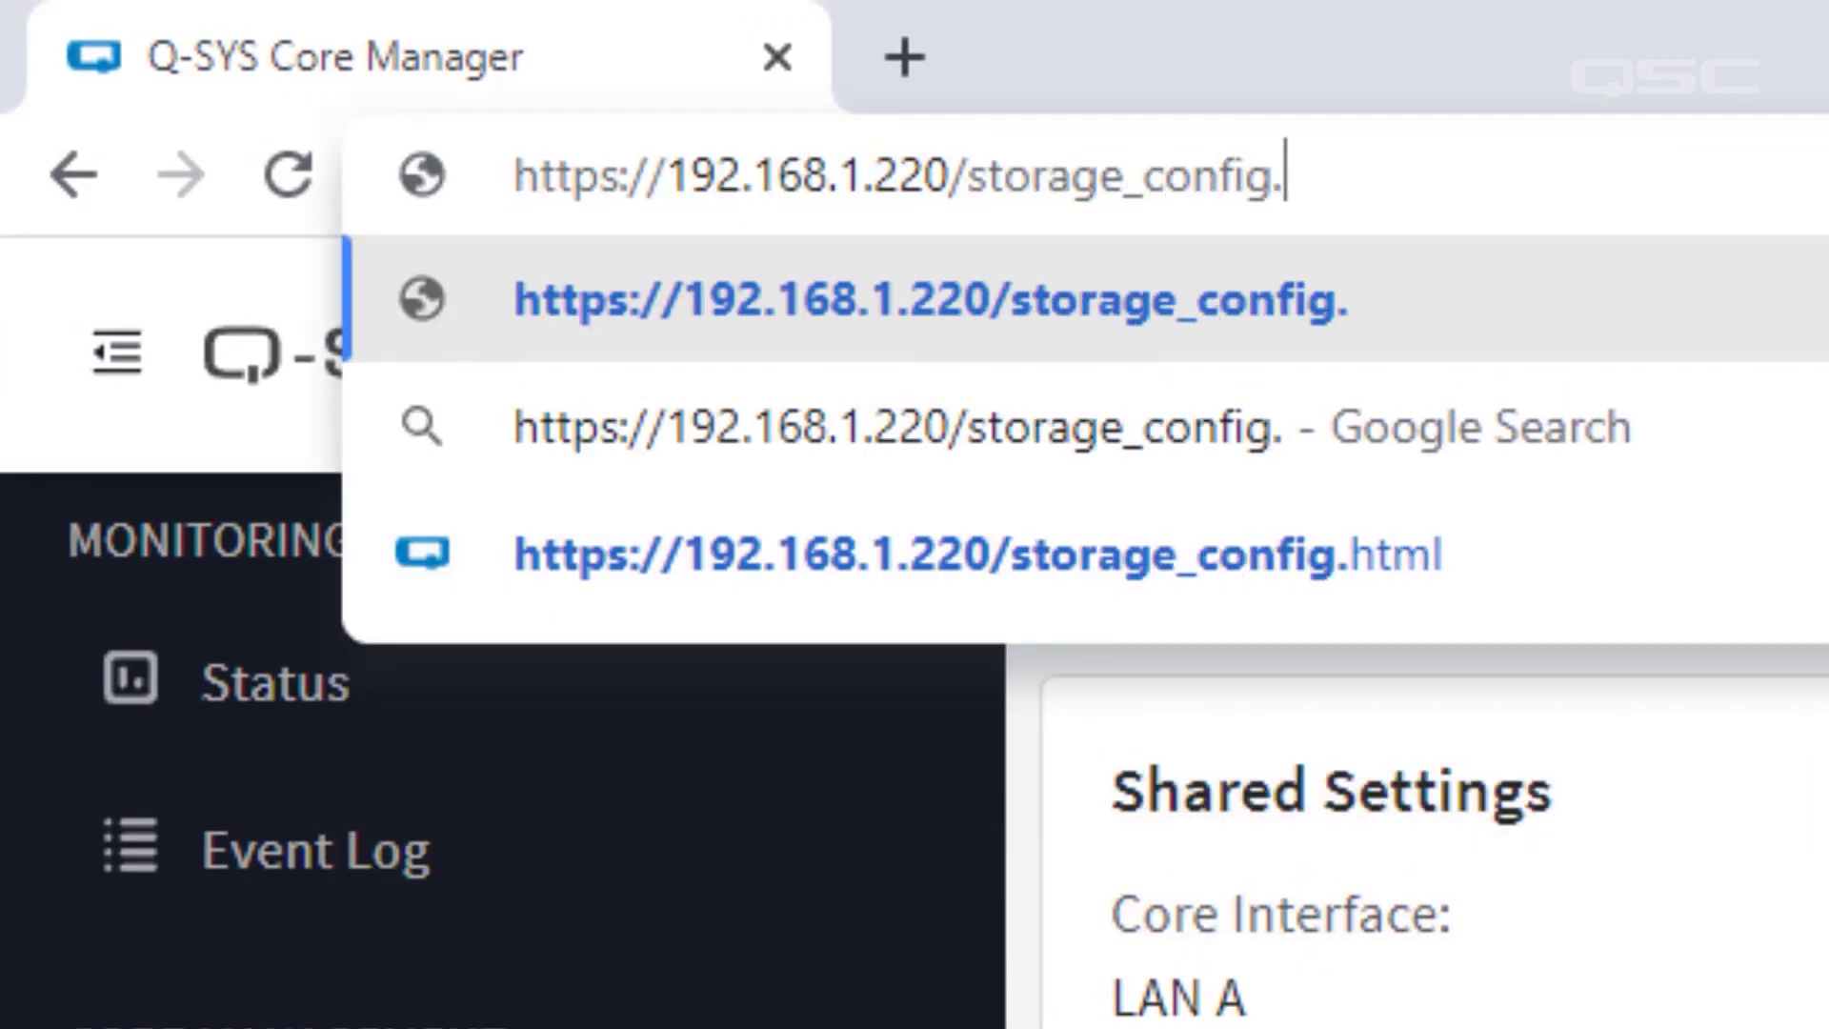
type("html")
key("Return")
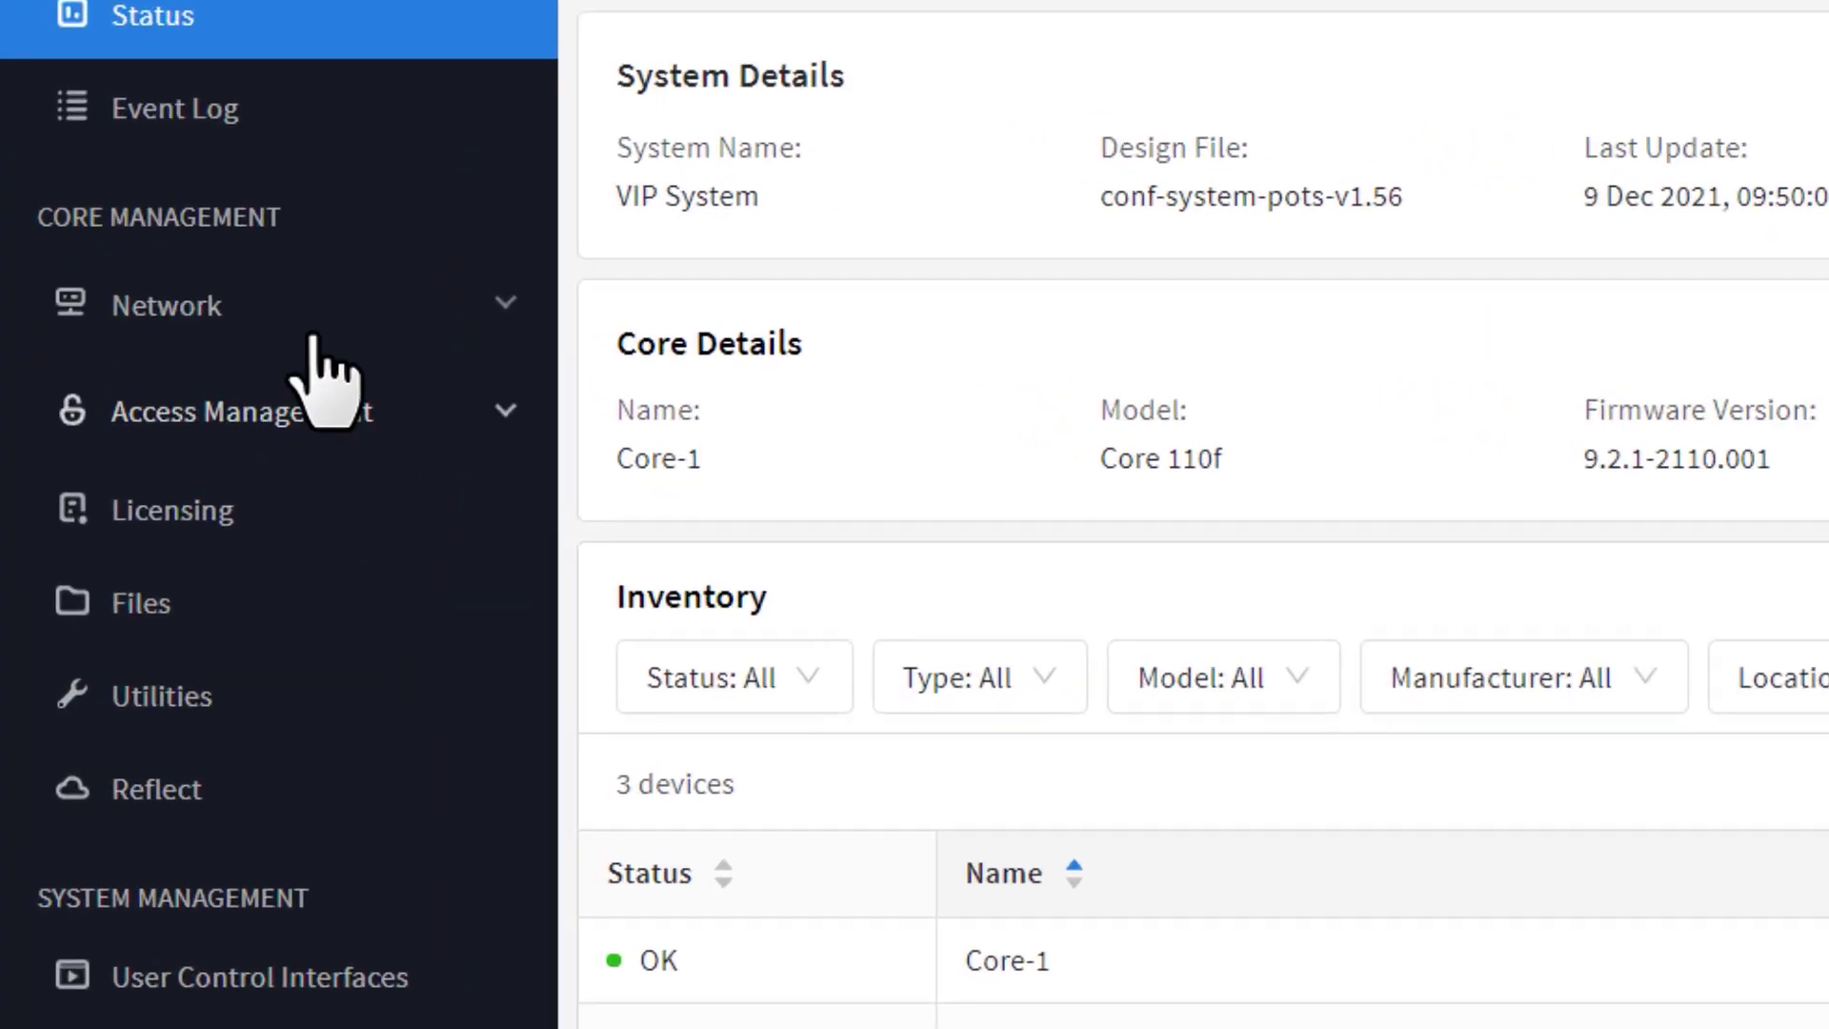
Step: Edit the Core's SNMP network settings and set the Version 3 access to Read Only
left_click(238, 420)
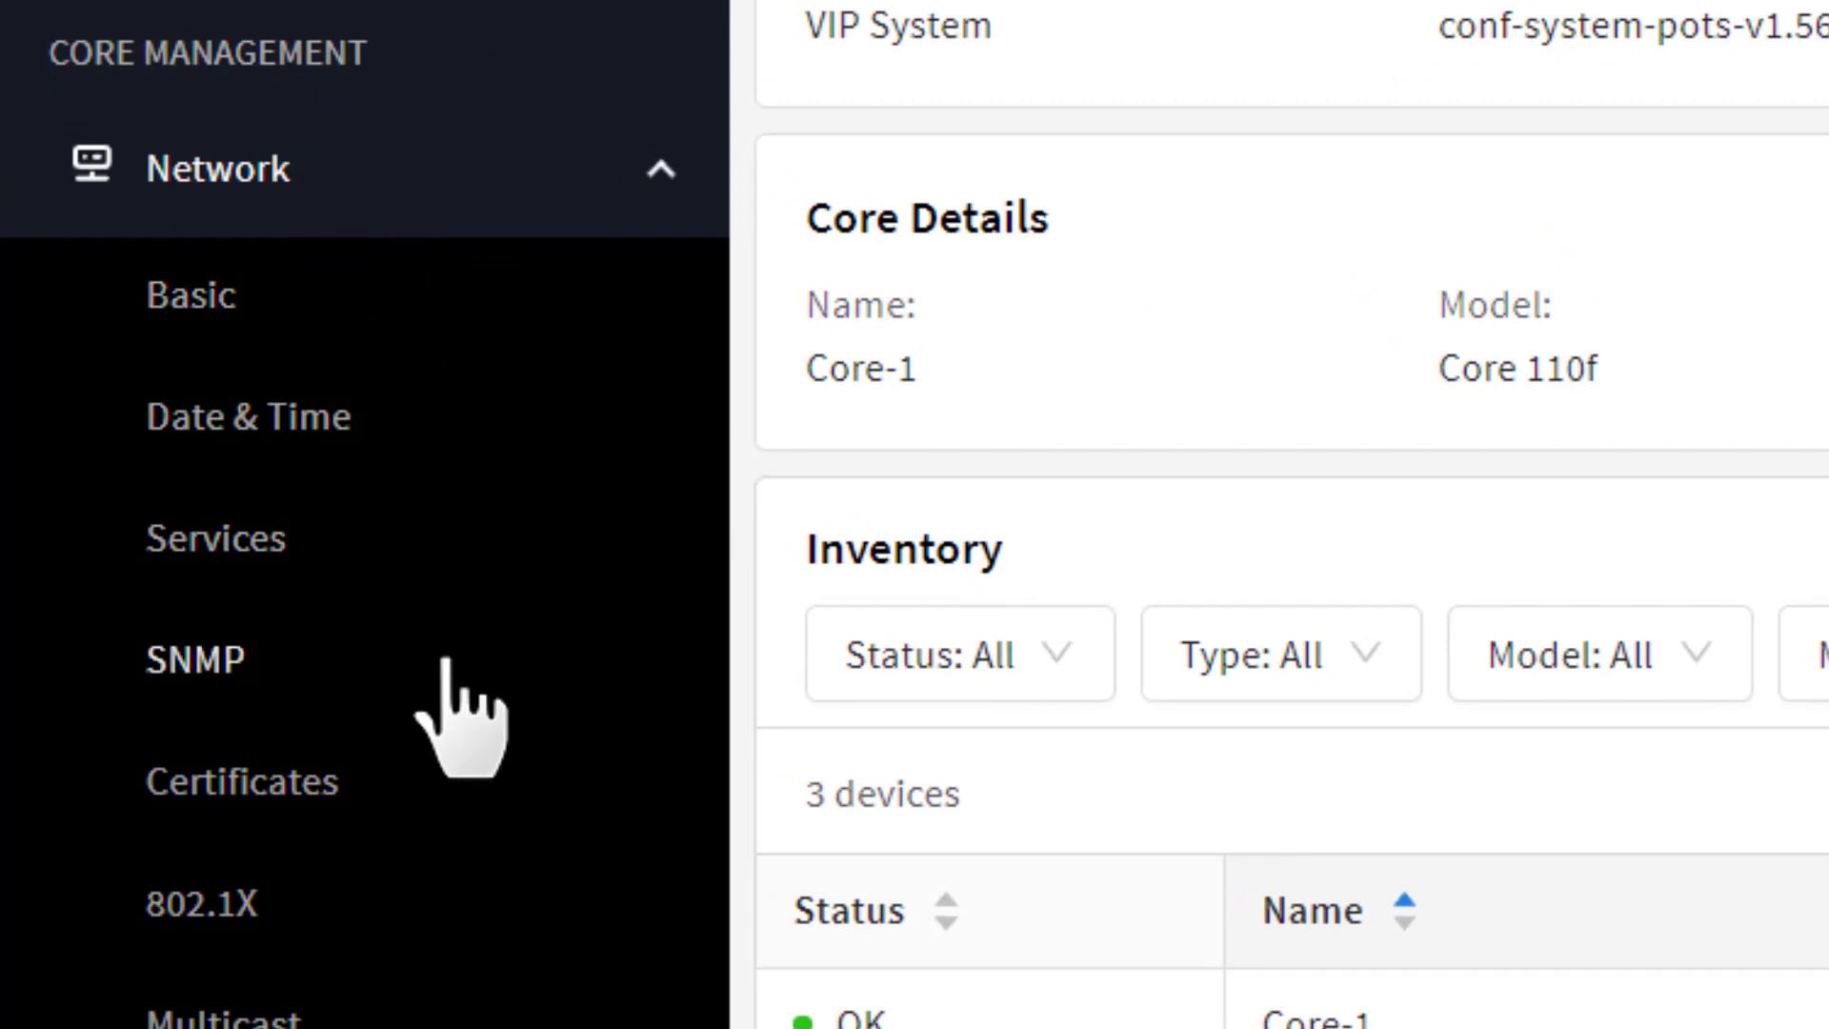
left_click(443, 667)
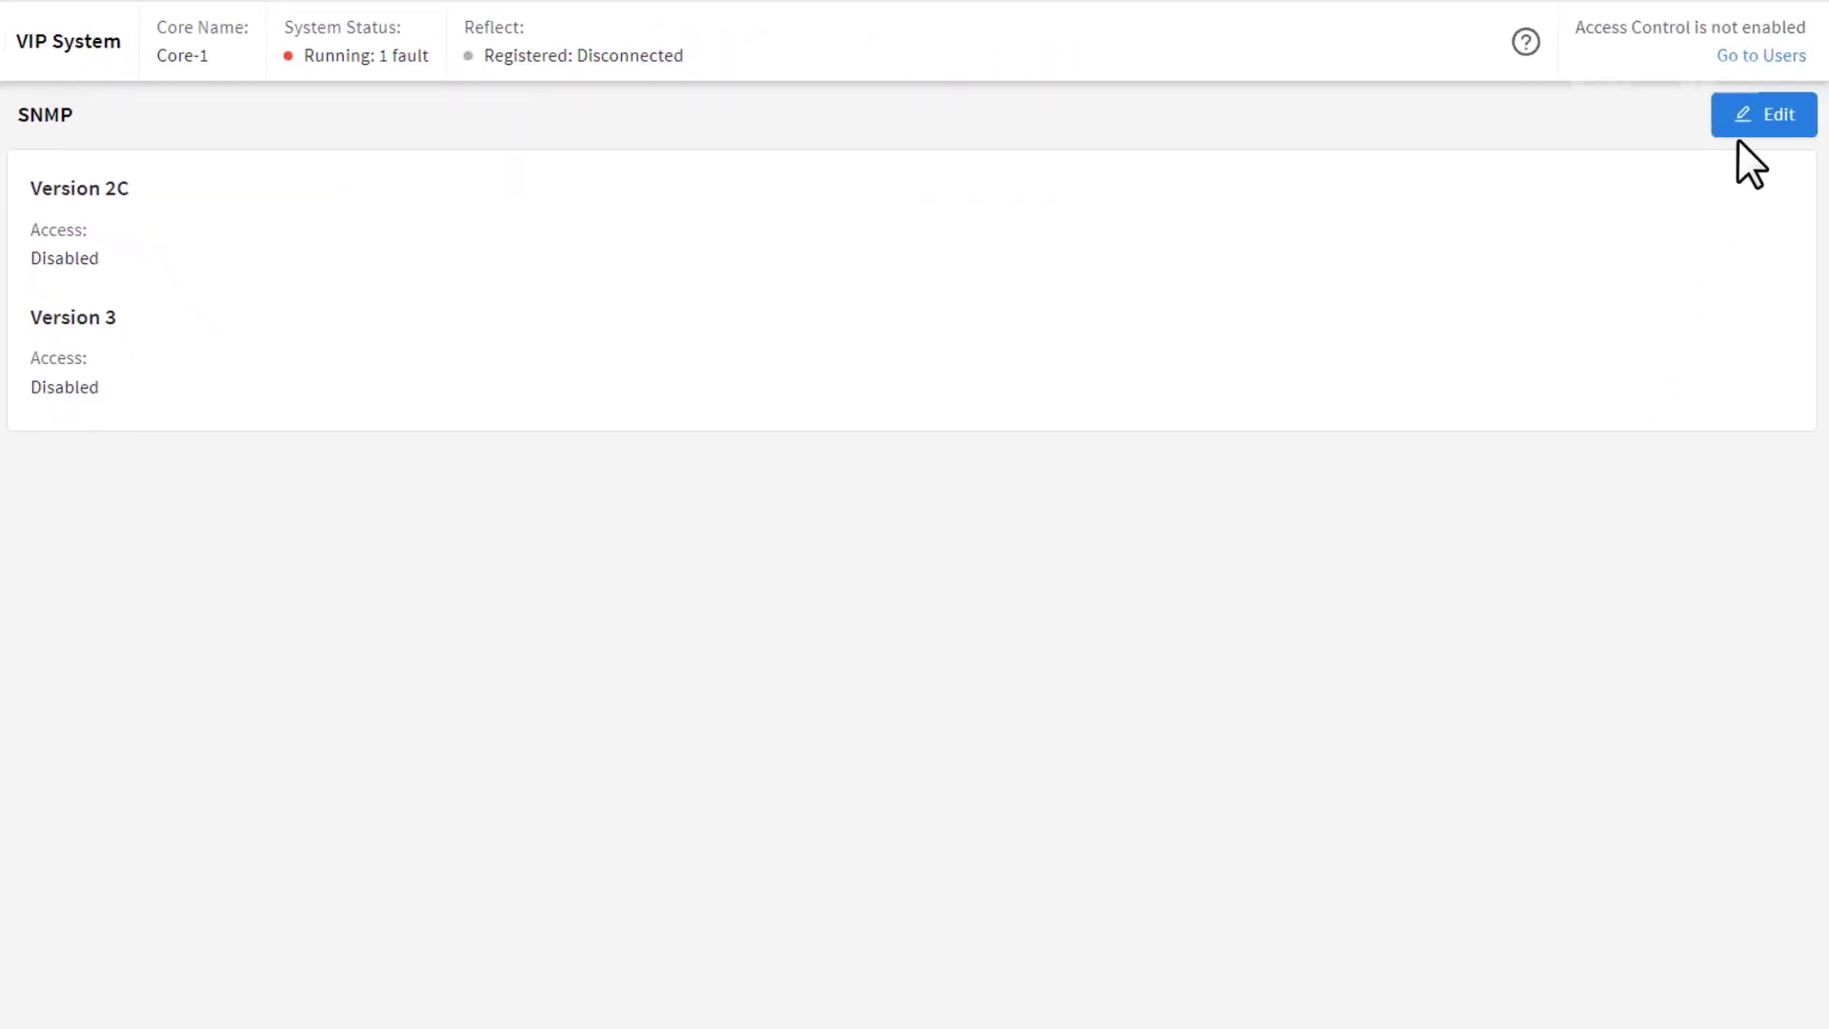
left_click(1740, 135)
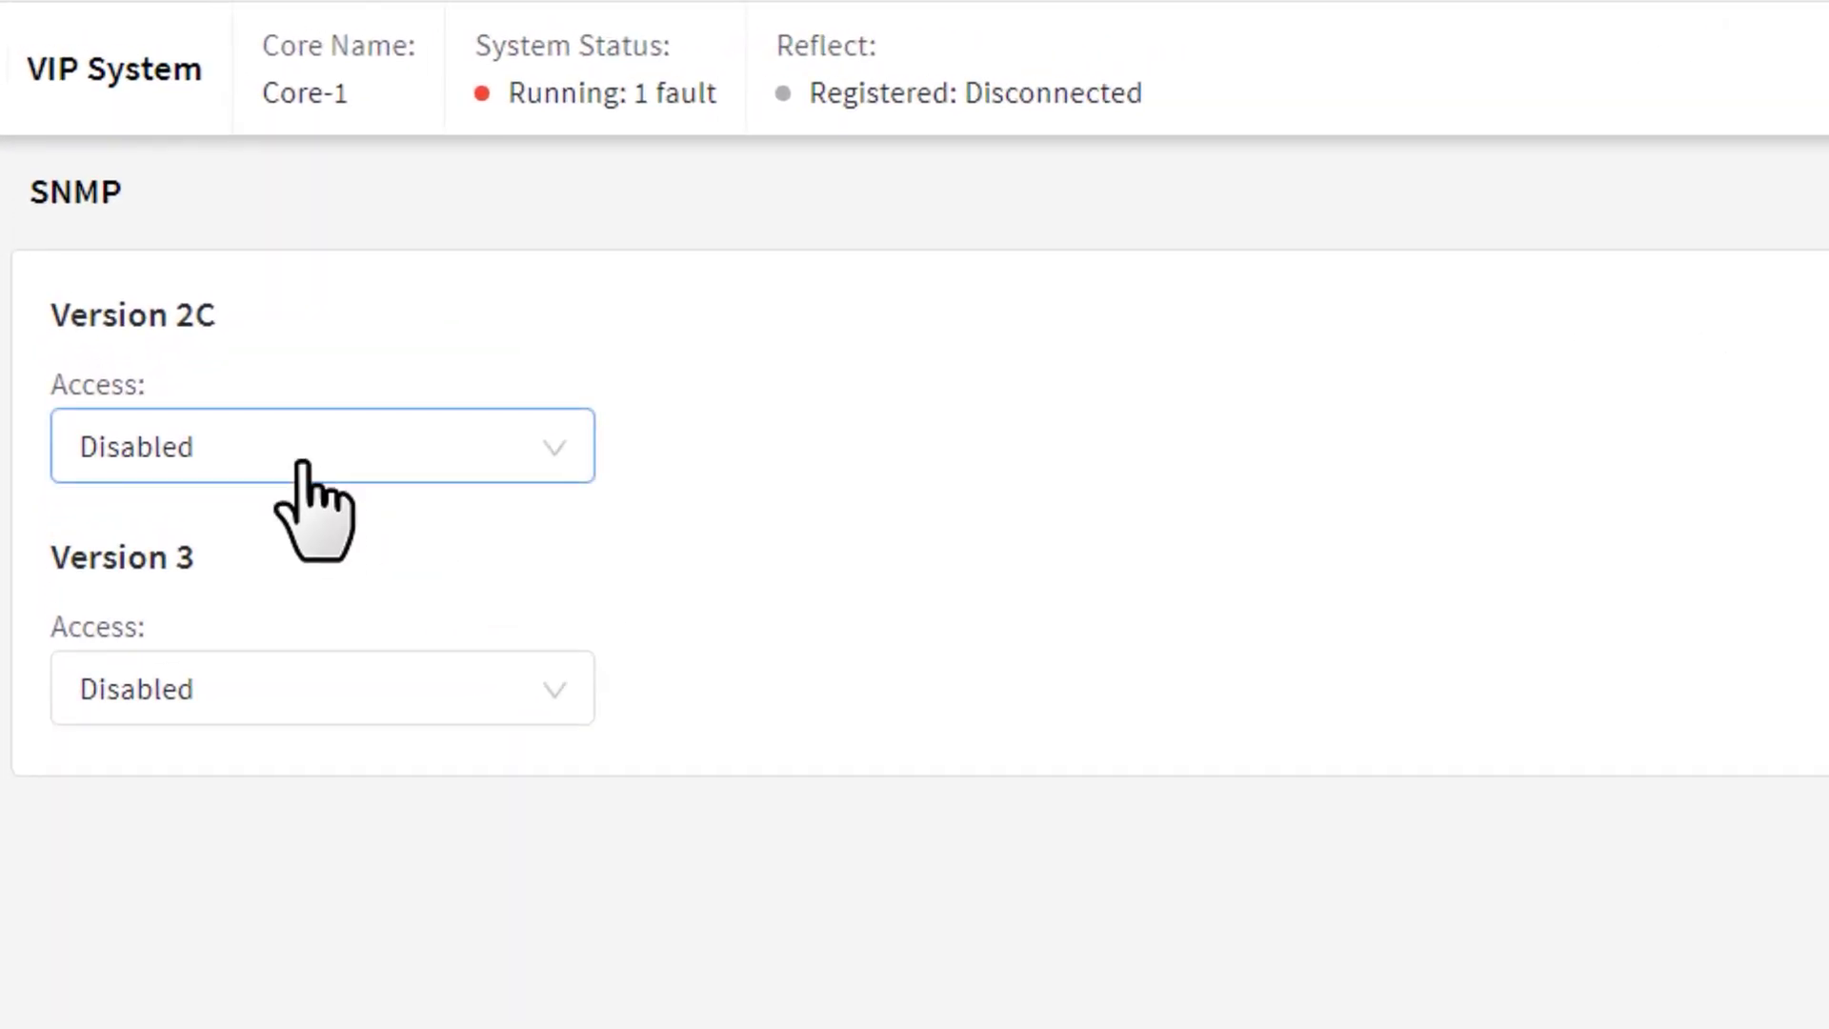
left_click(345, 716)
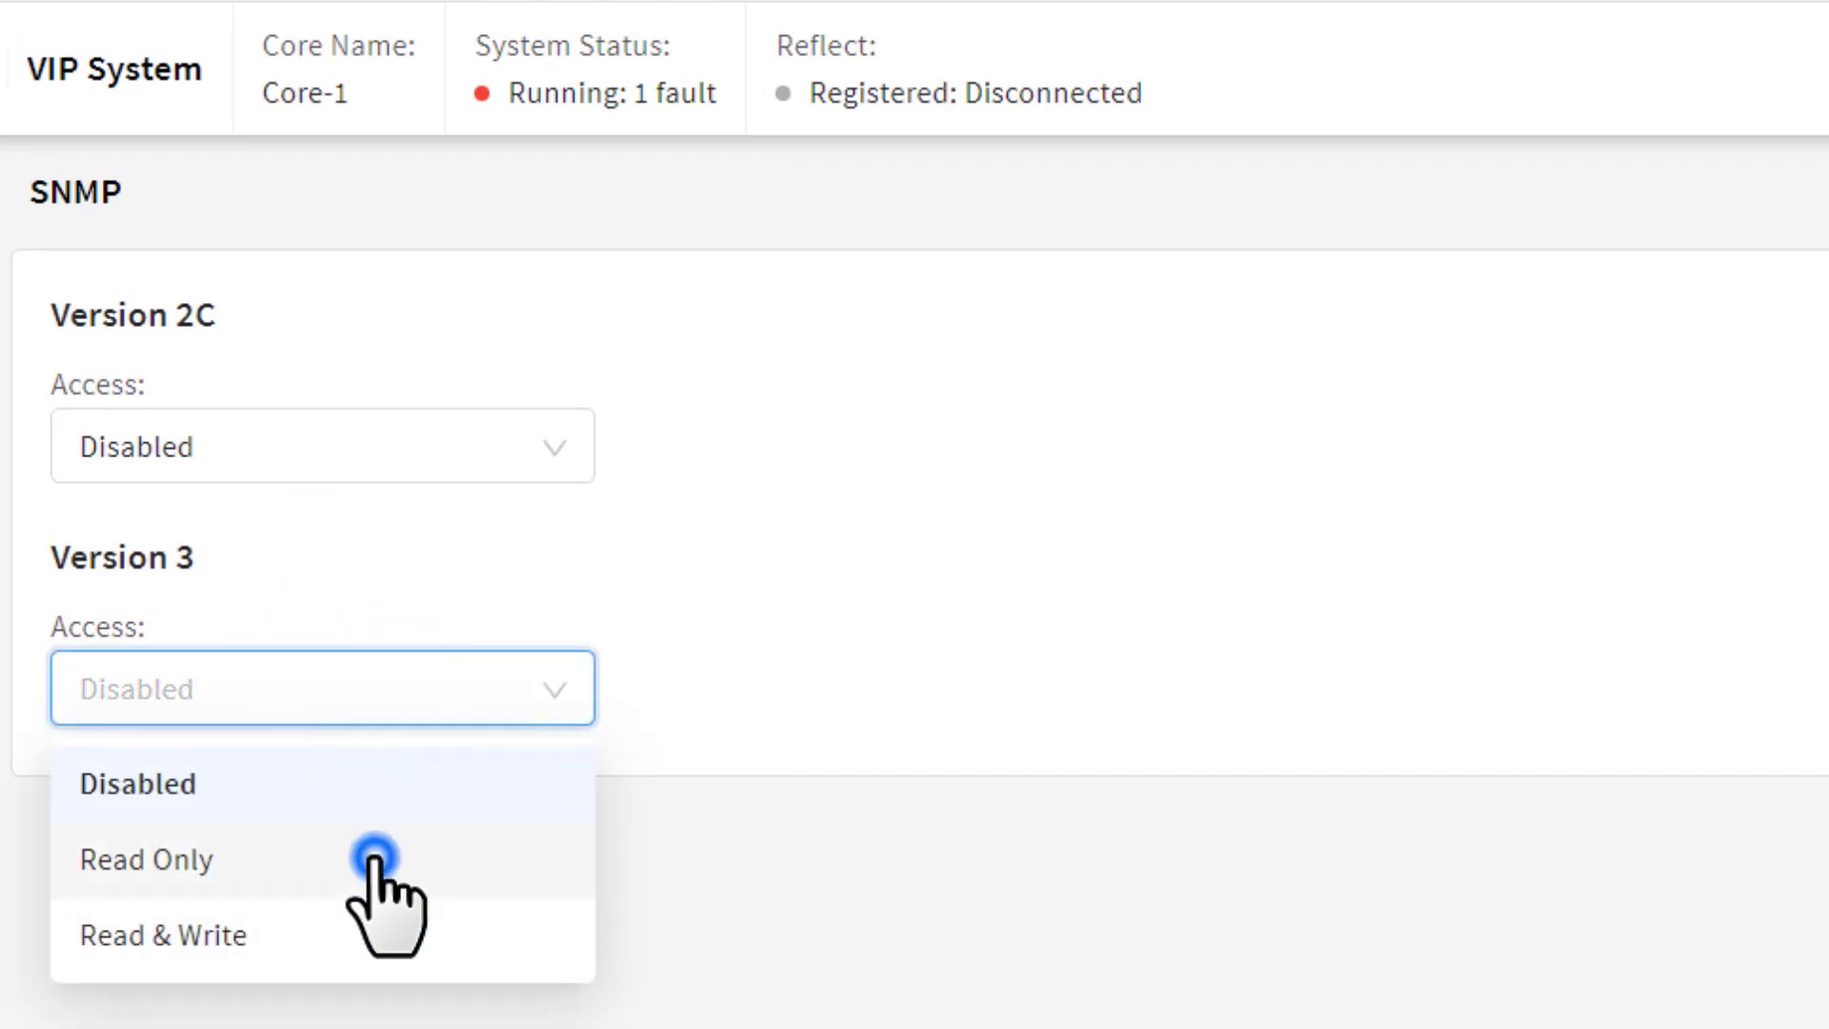
left_click(374, 859)
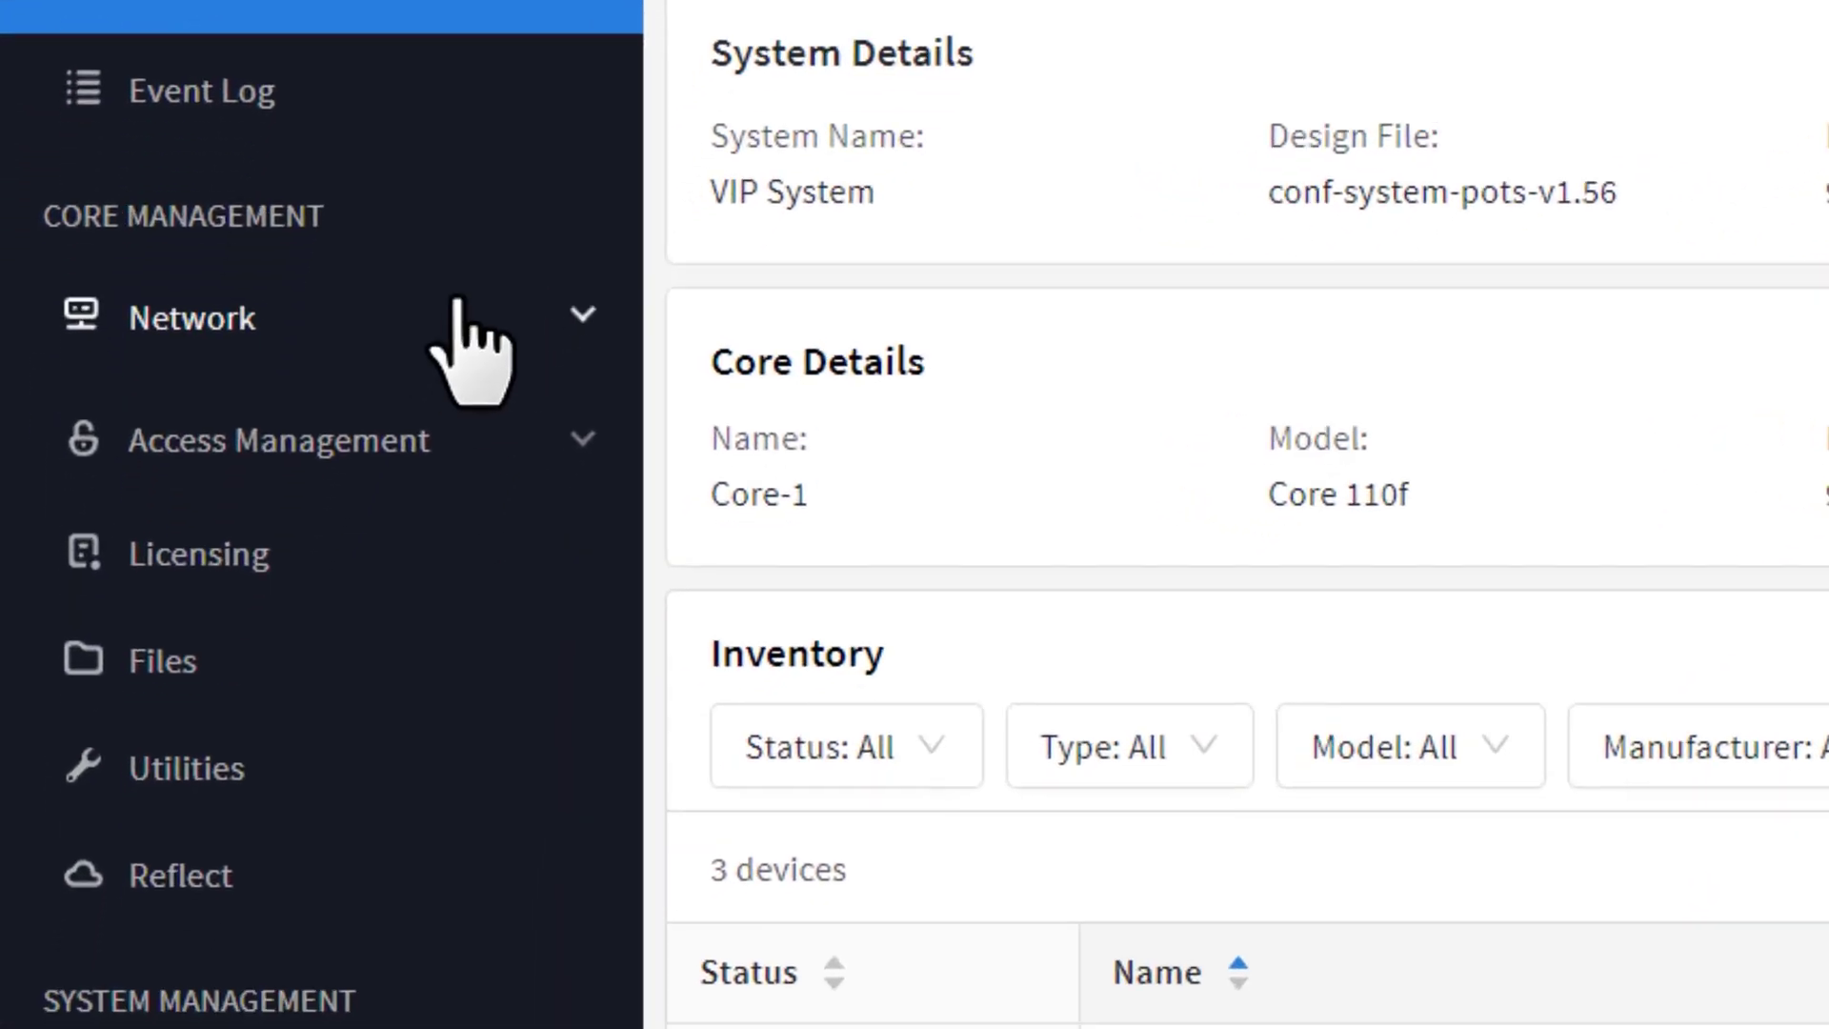
Step: Open the Core's certificate settings and review the Generate CSR form from the subject fields through the RSA key size and additional options
left_click(381, 507)
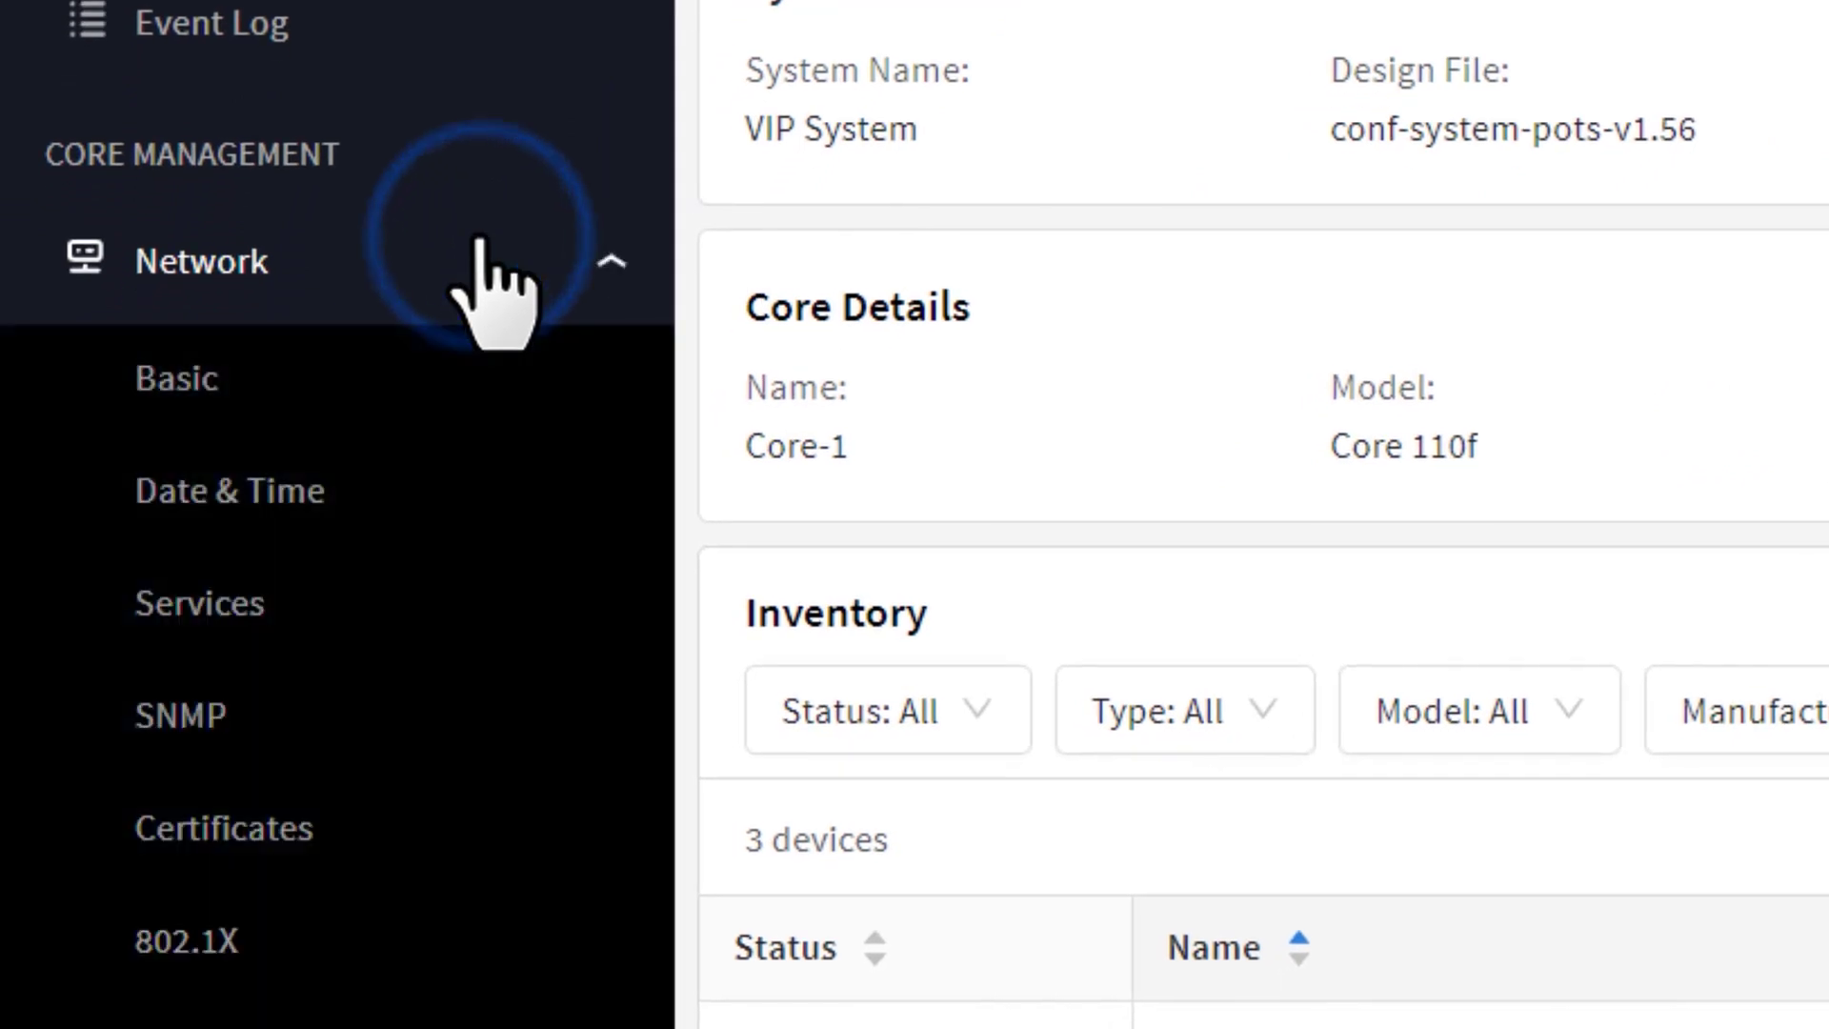
left_click(502, 827)
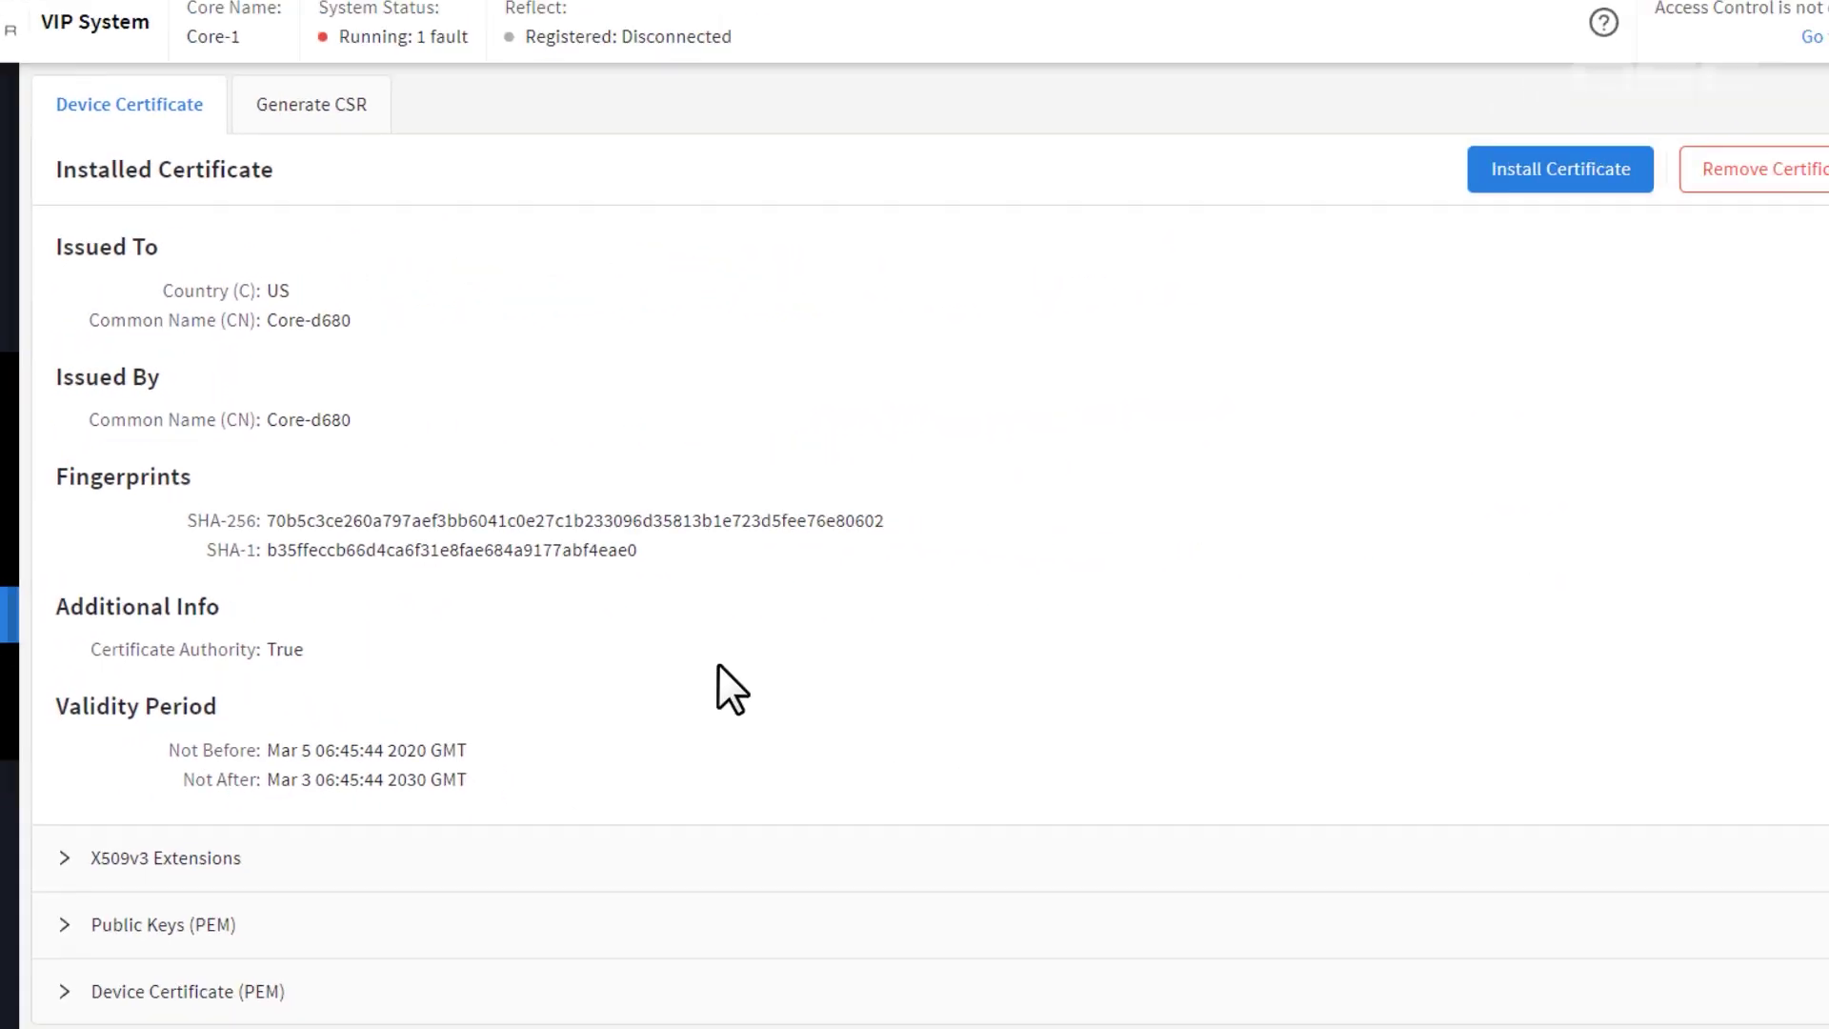
left_click(331, 113)
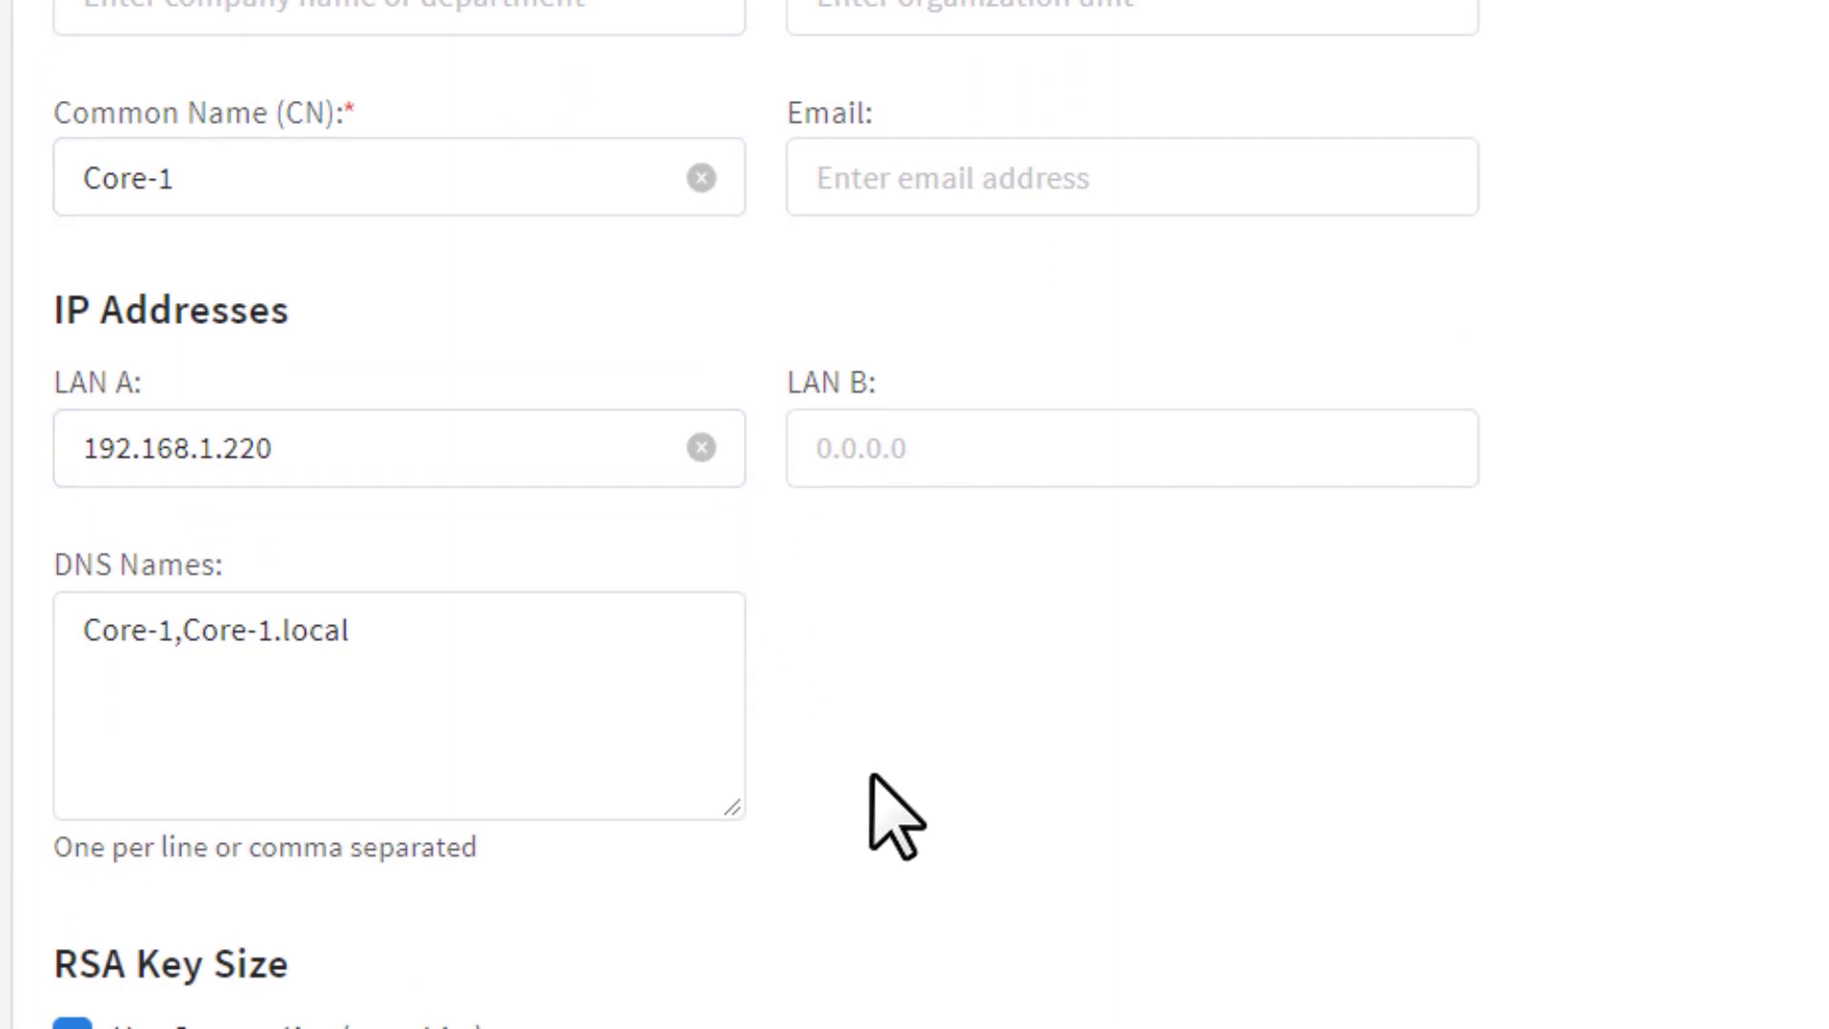
left_click(1828, 274)
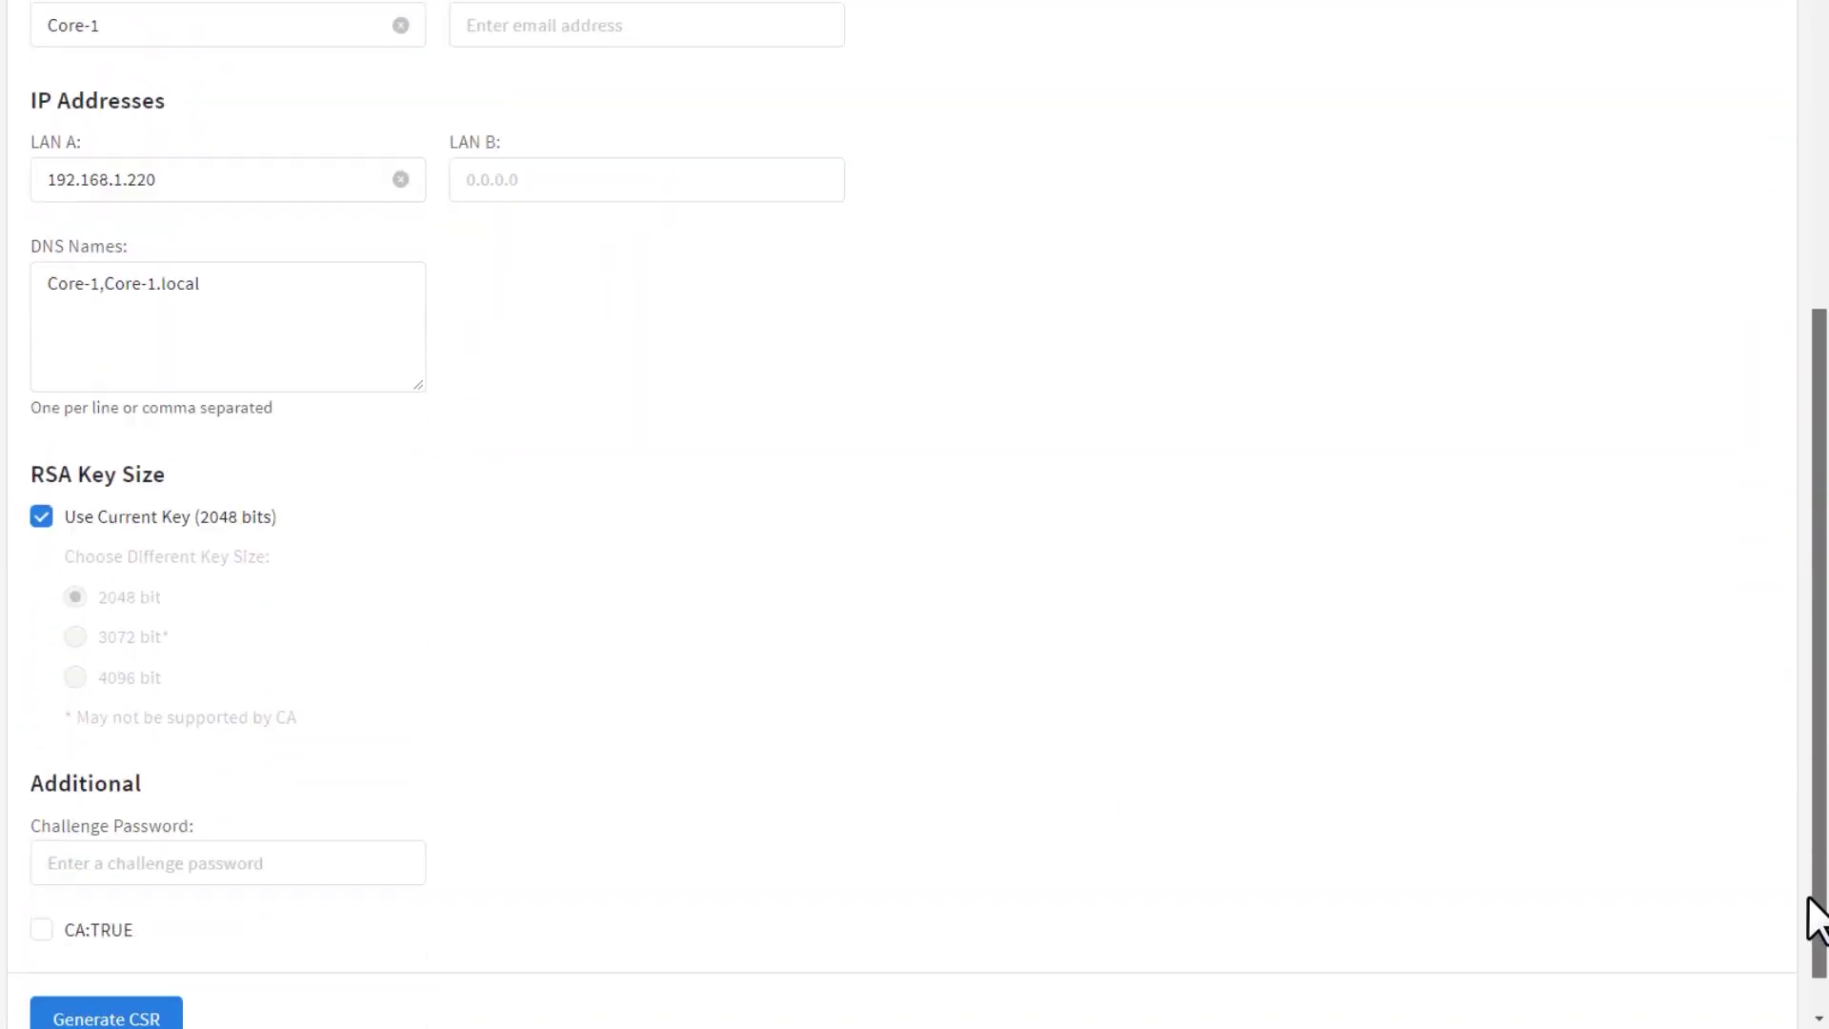
scroll(1815, 920, "down", 1)
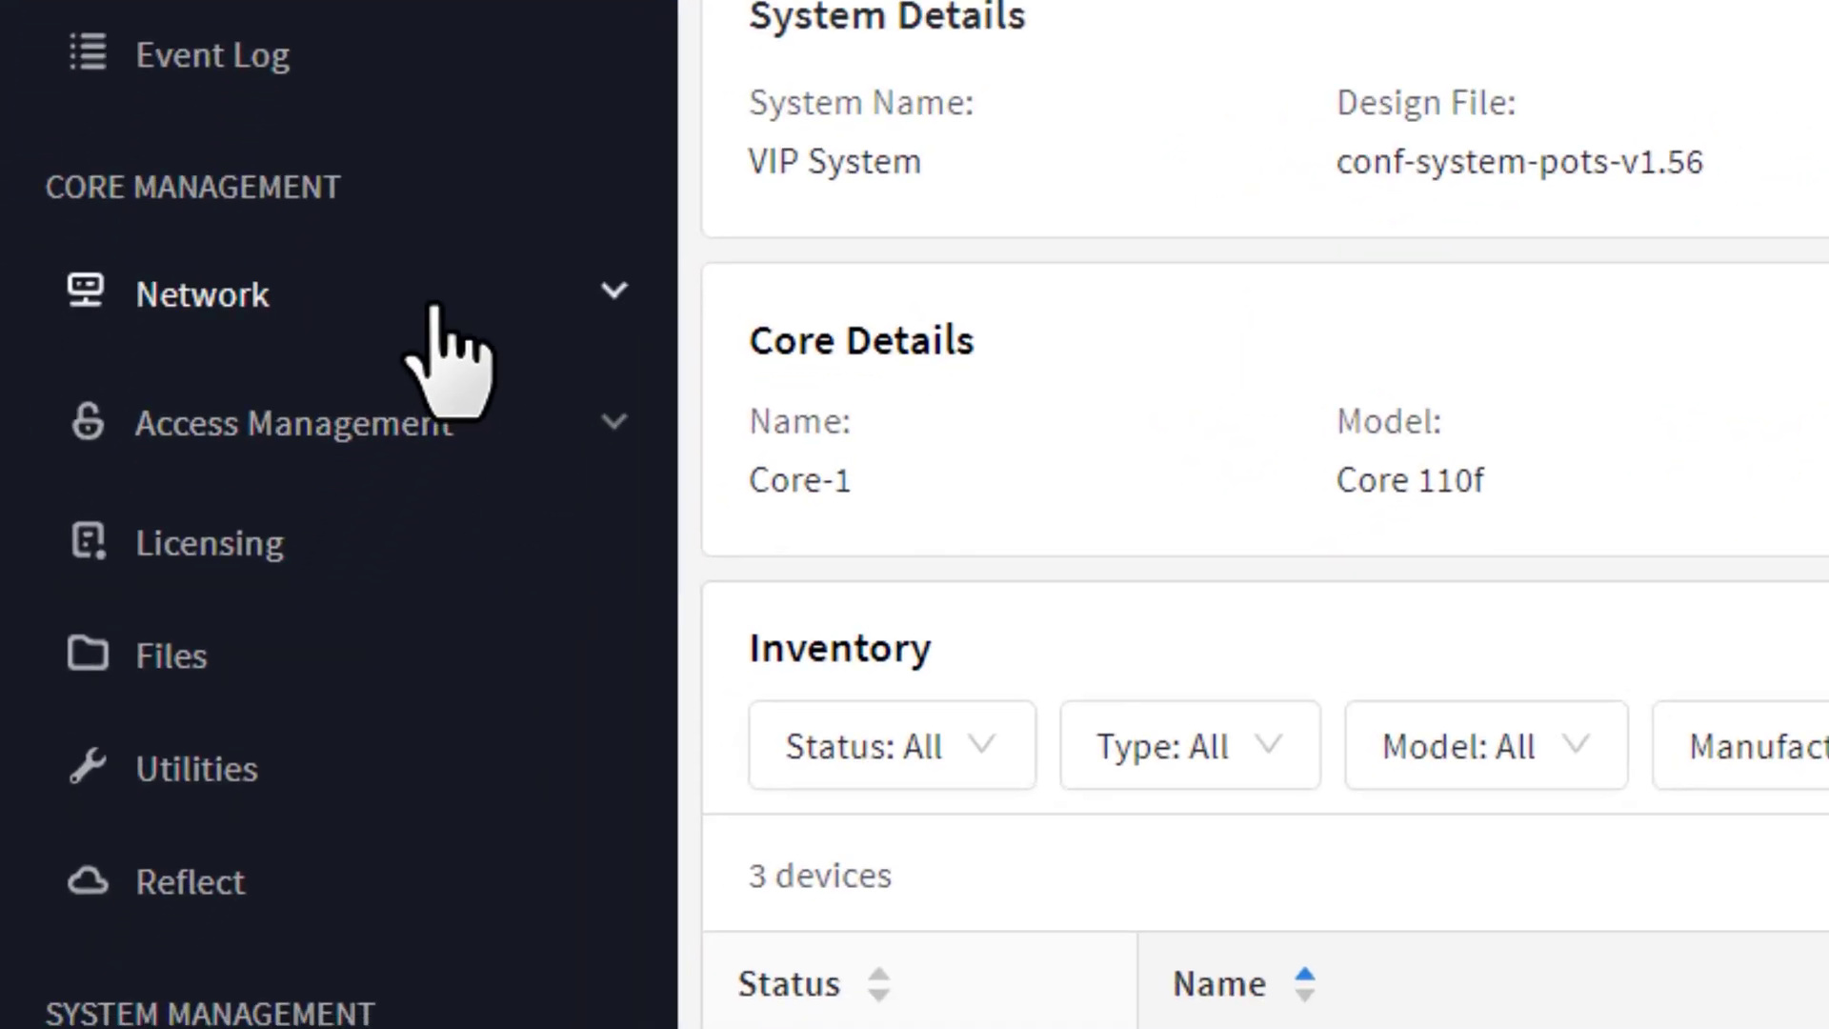
Step: Edit the Core's basic network settings and add a blank DNS server entry, ready for an address
left_click(338, 529)
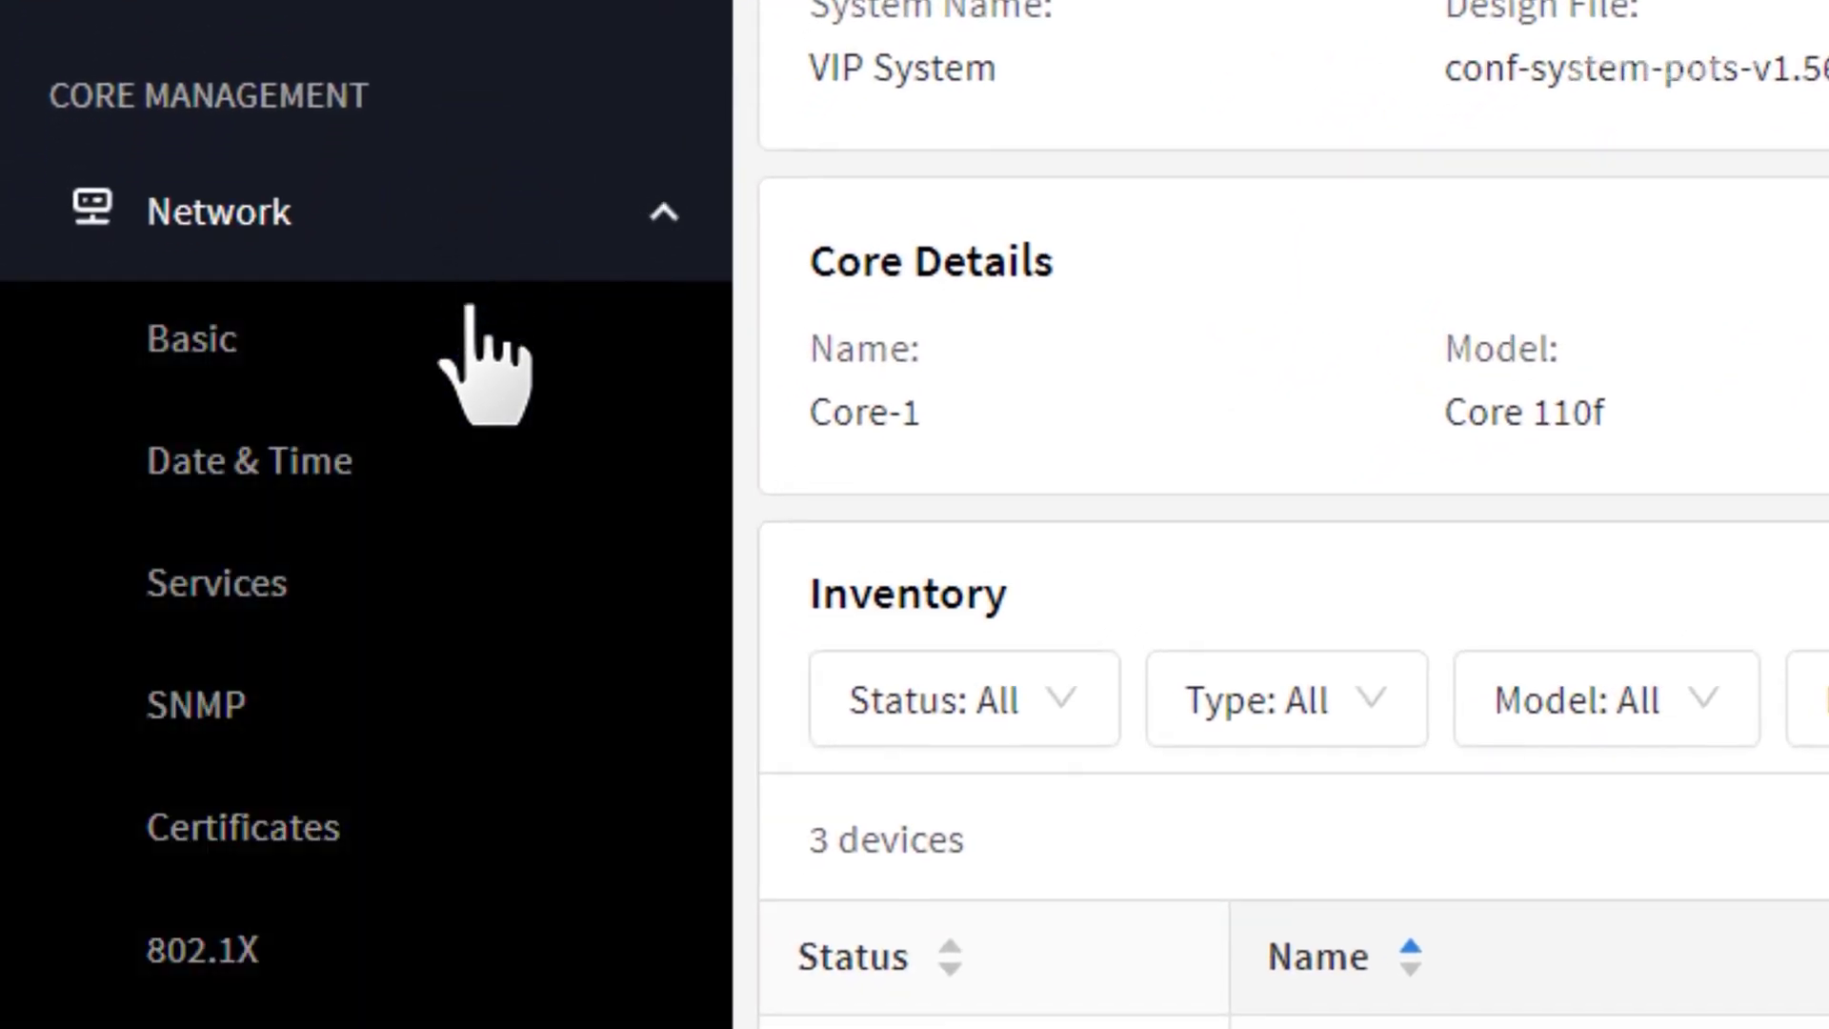
left_click(470, 354)
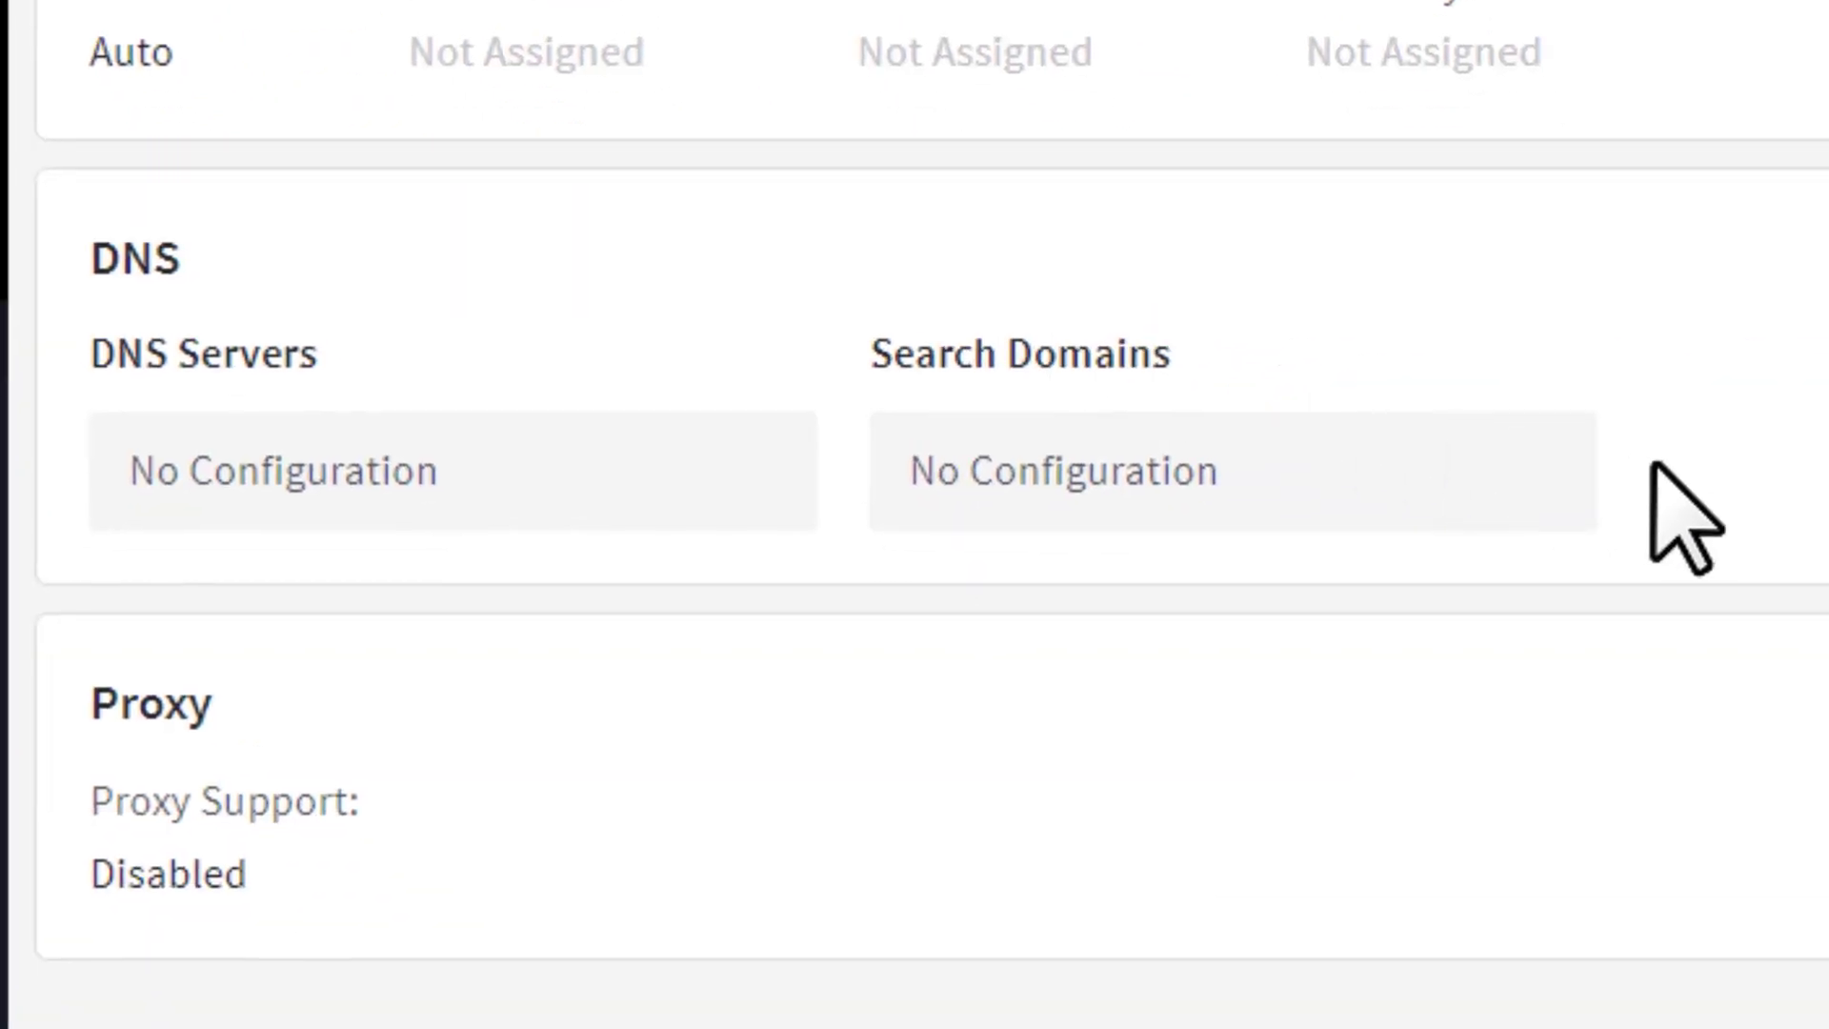
left_click(1742, 76)
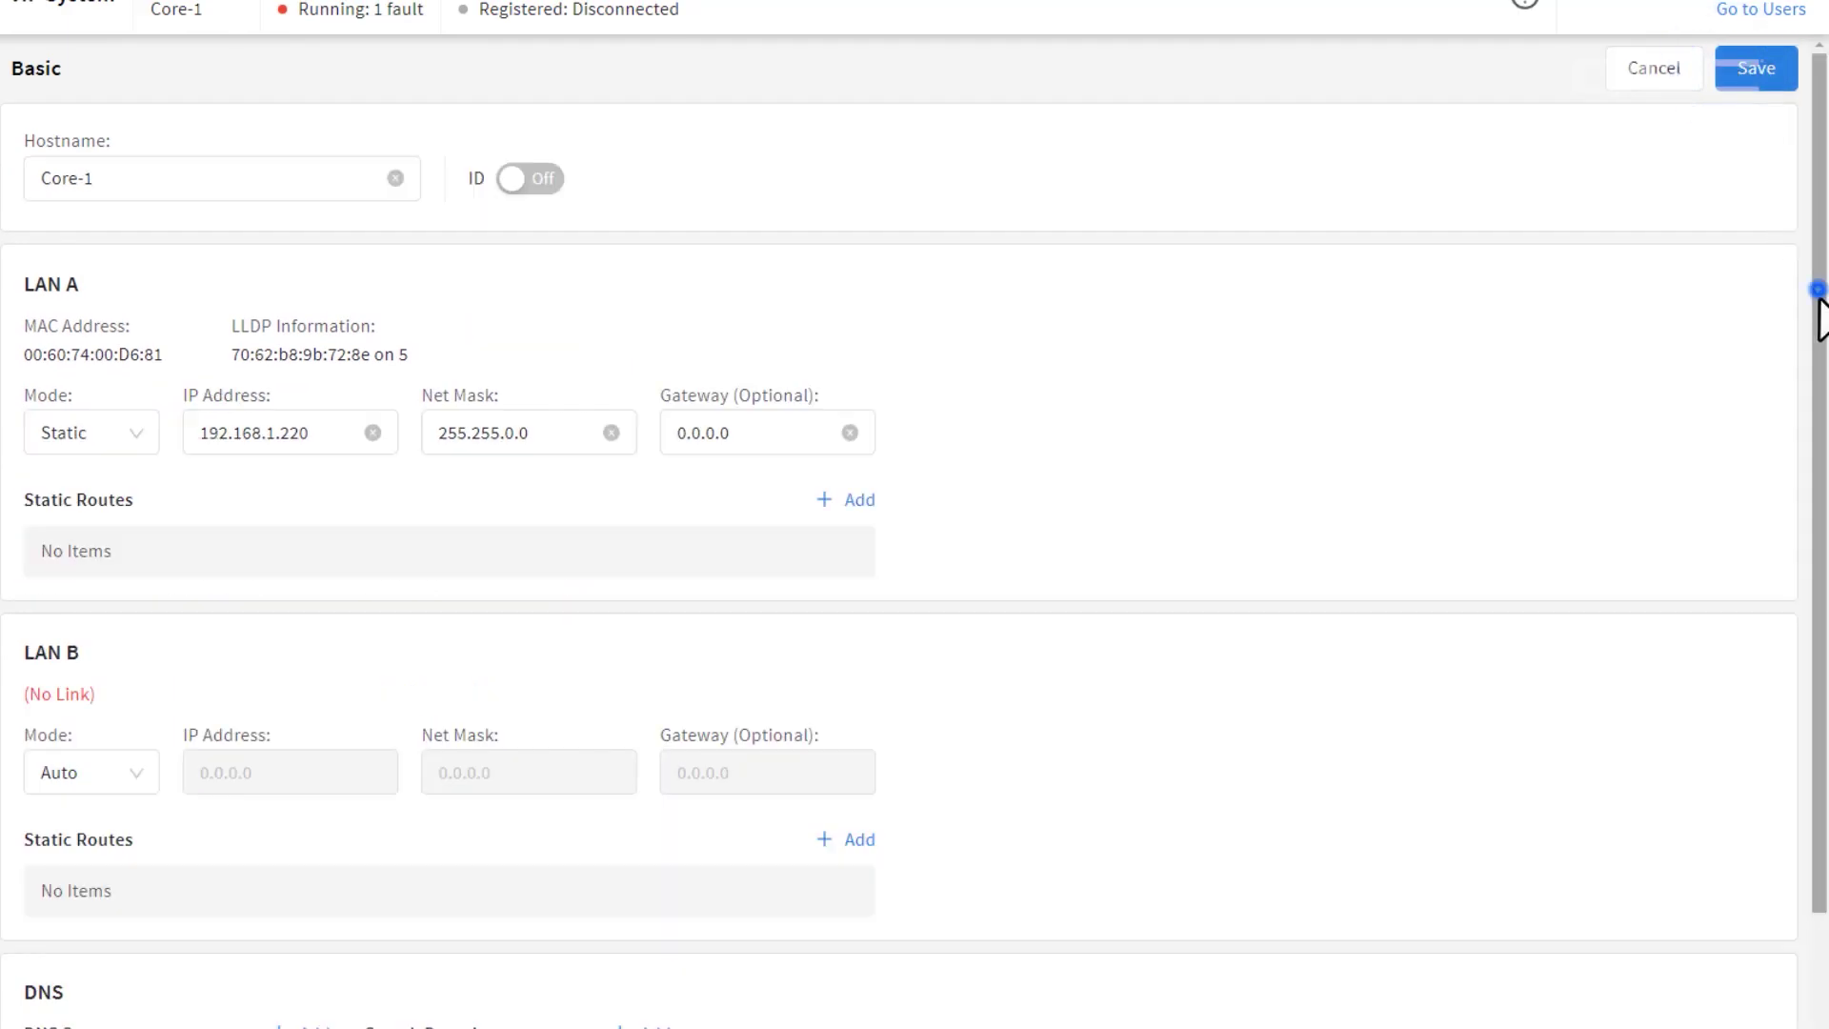
left_click_drag(1820, 297, 1821, 517)
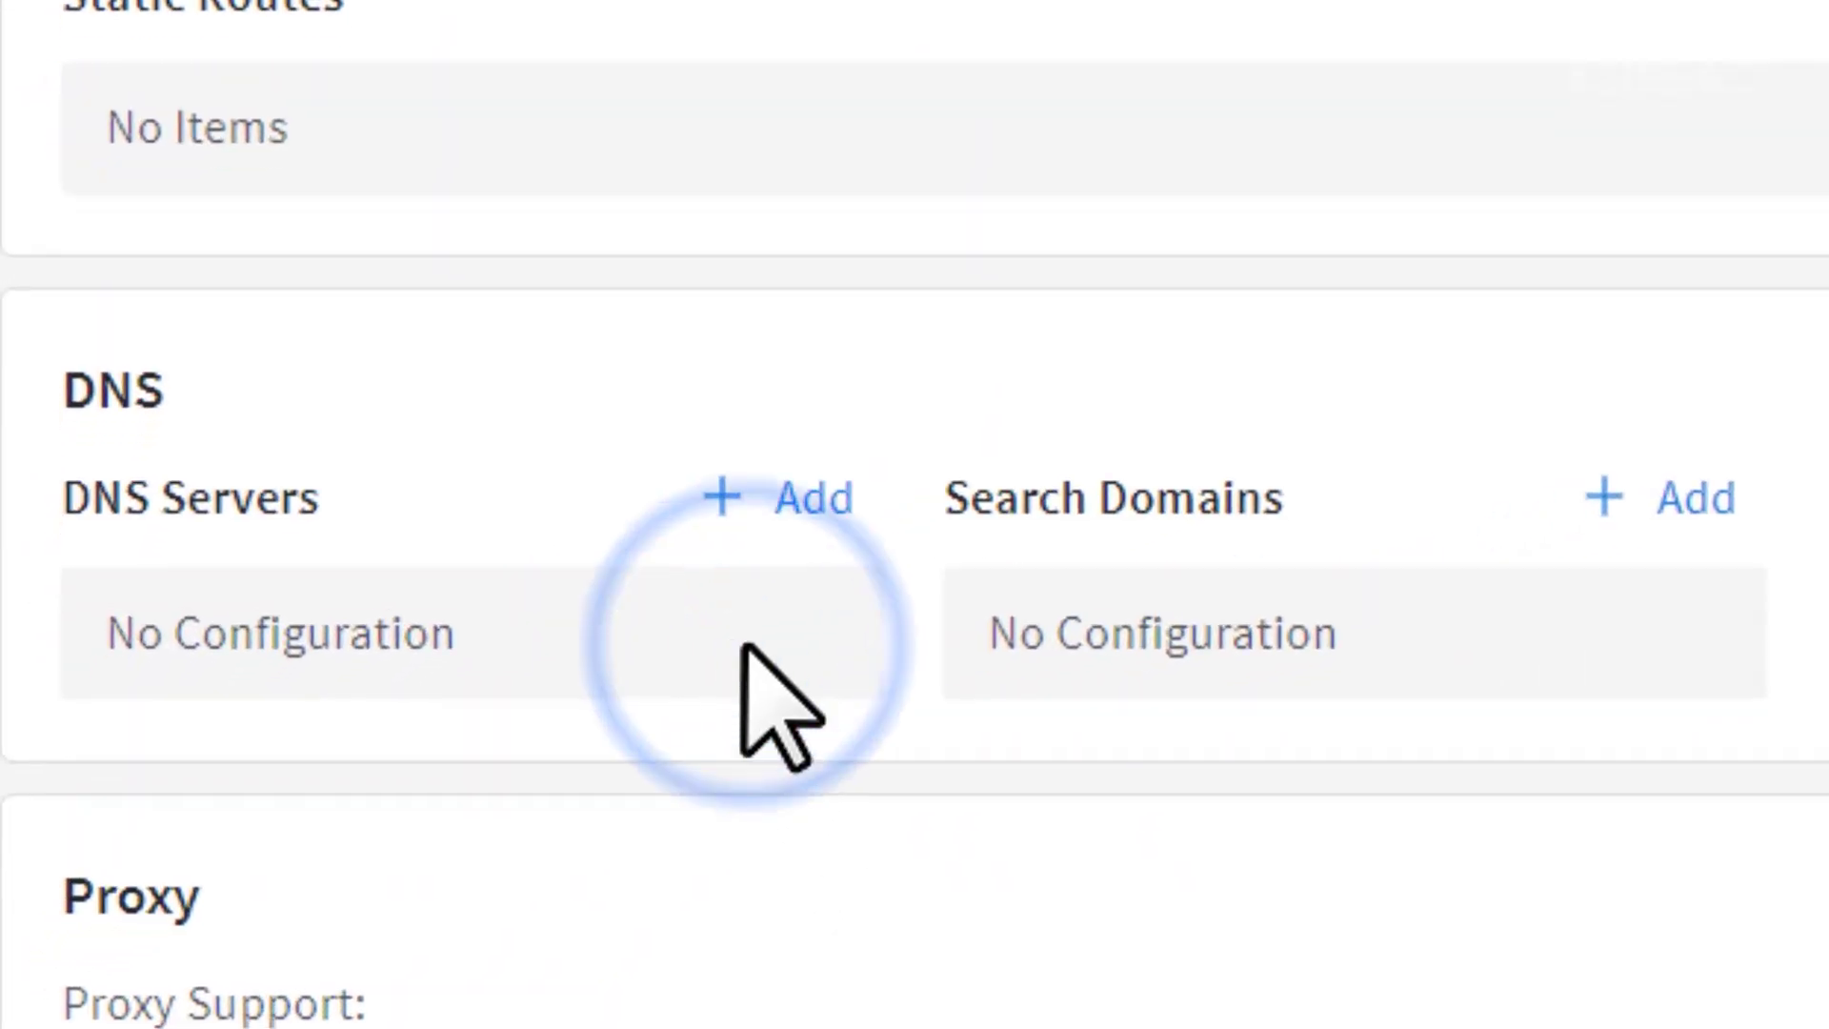
left_click(759, 524)
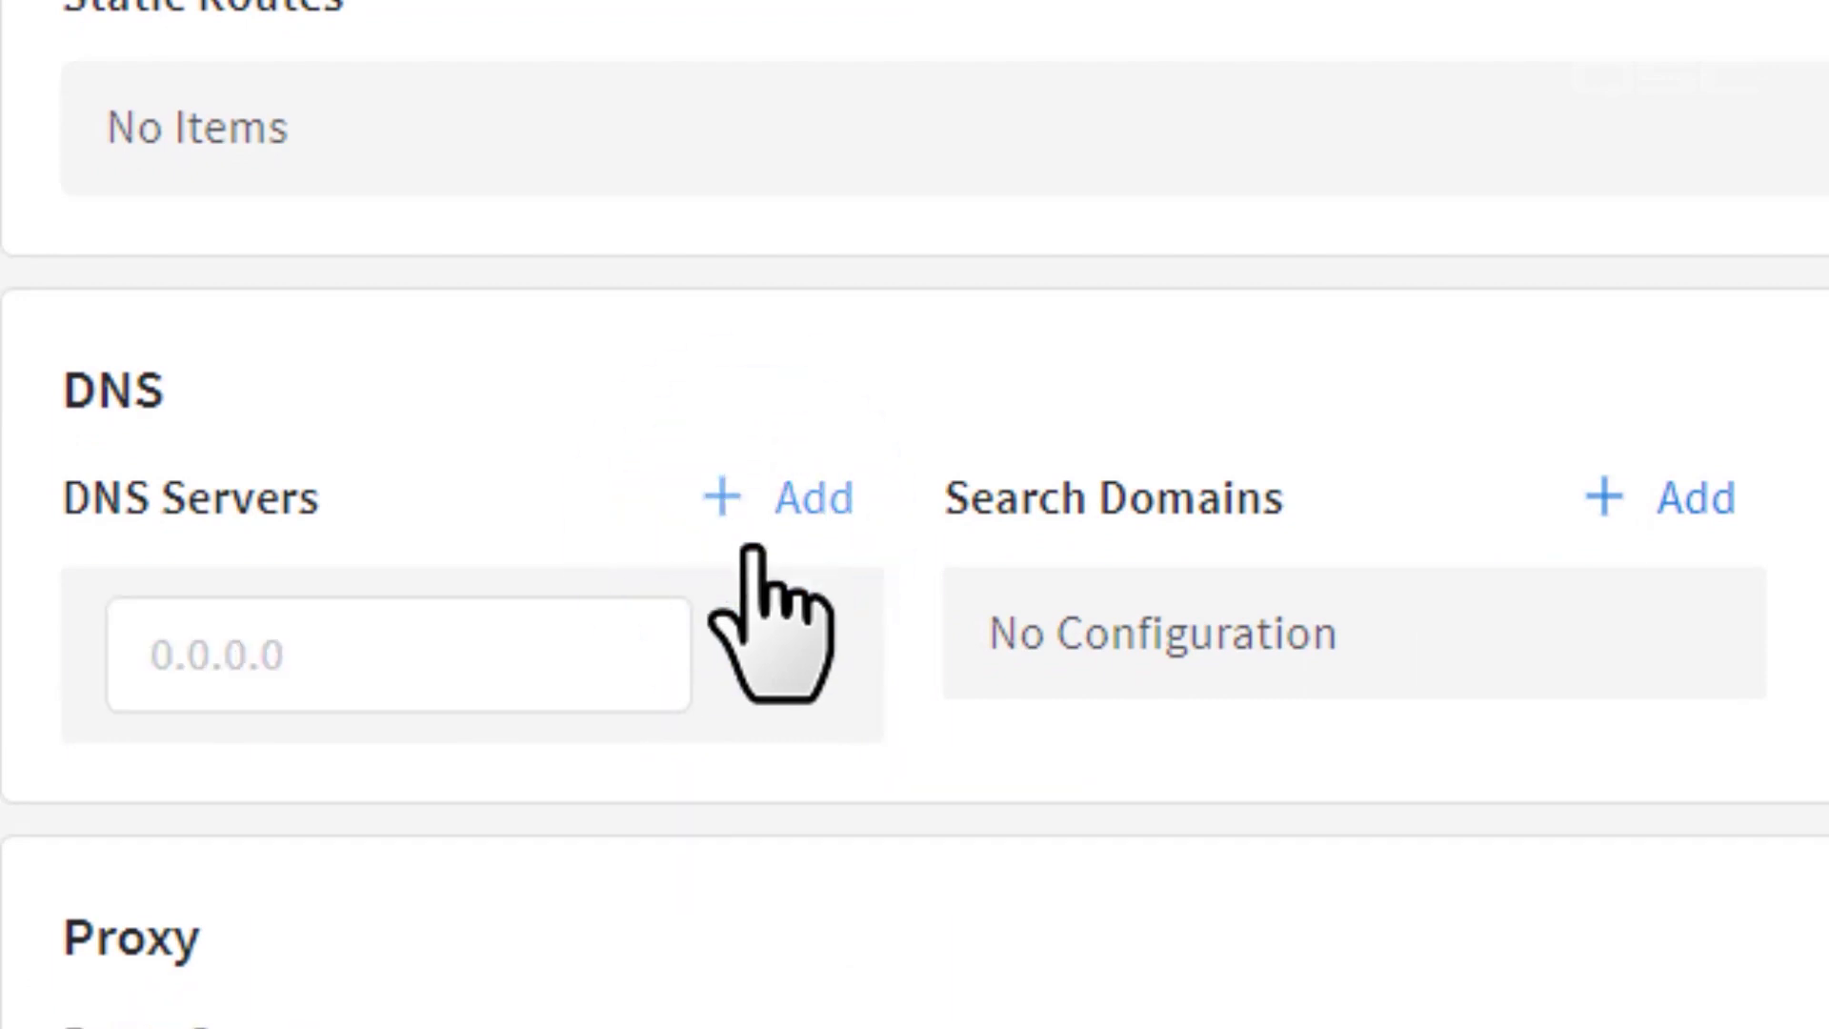
left_click(581, 670)
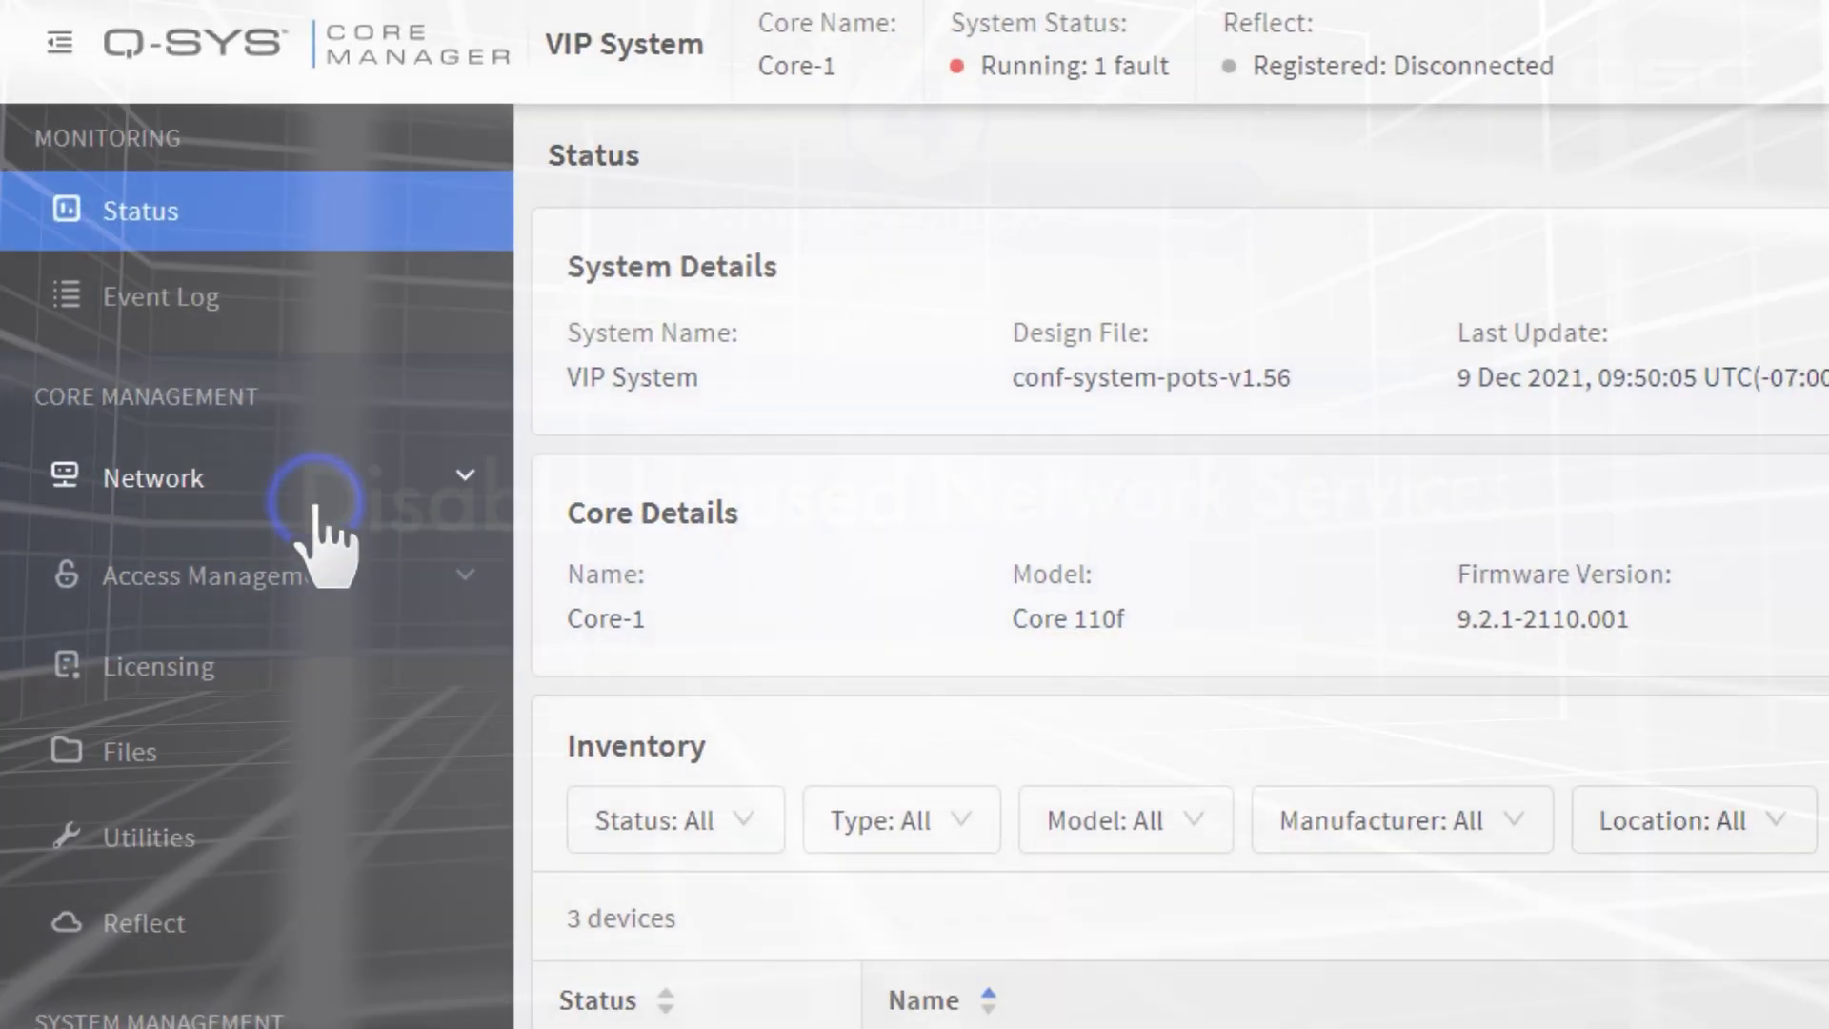
Step: Open the audit of active network services and expand the Q-SYS External Control protocol to see which service uses it
left_click(420, 484)
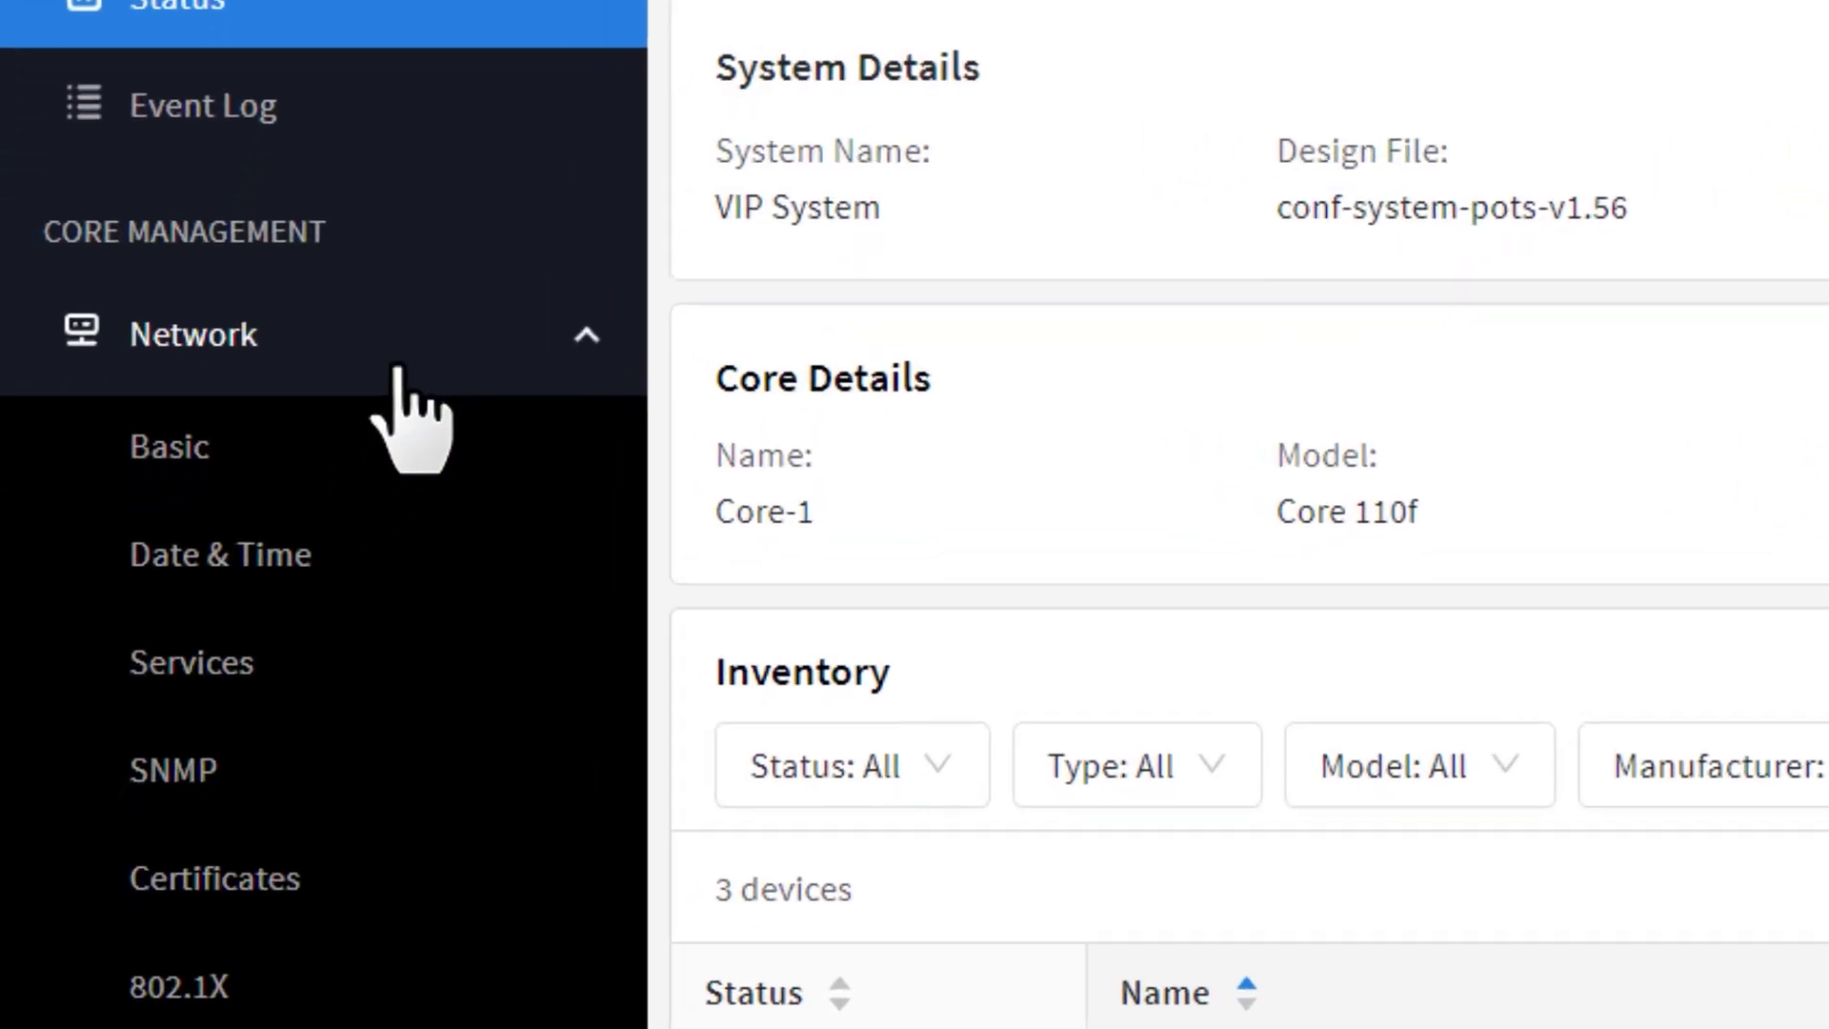
left_click(443, 646)
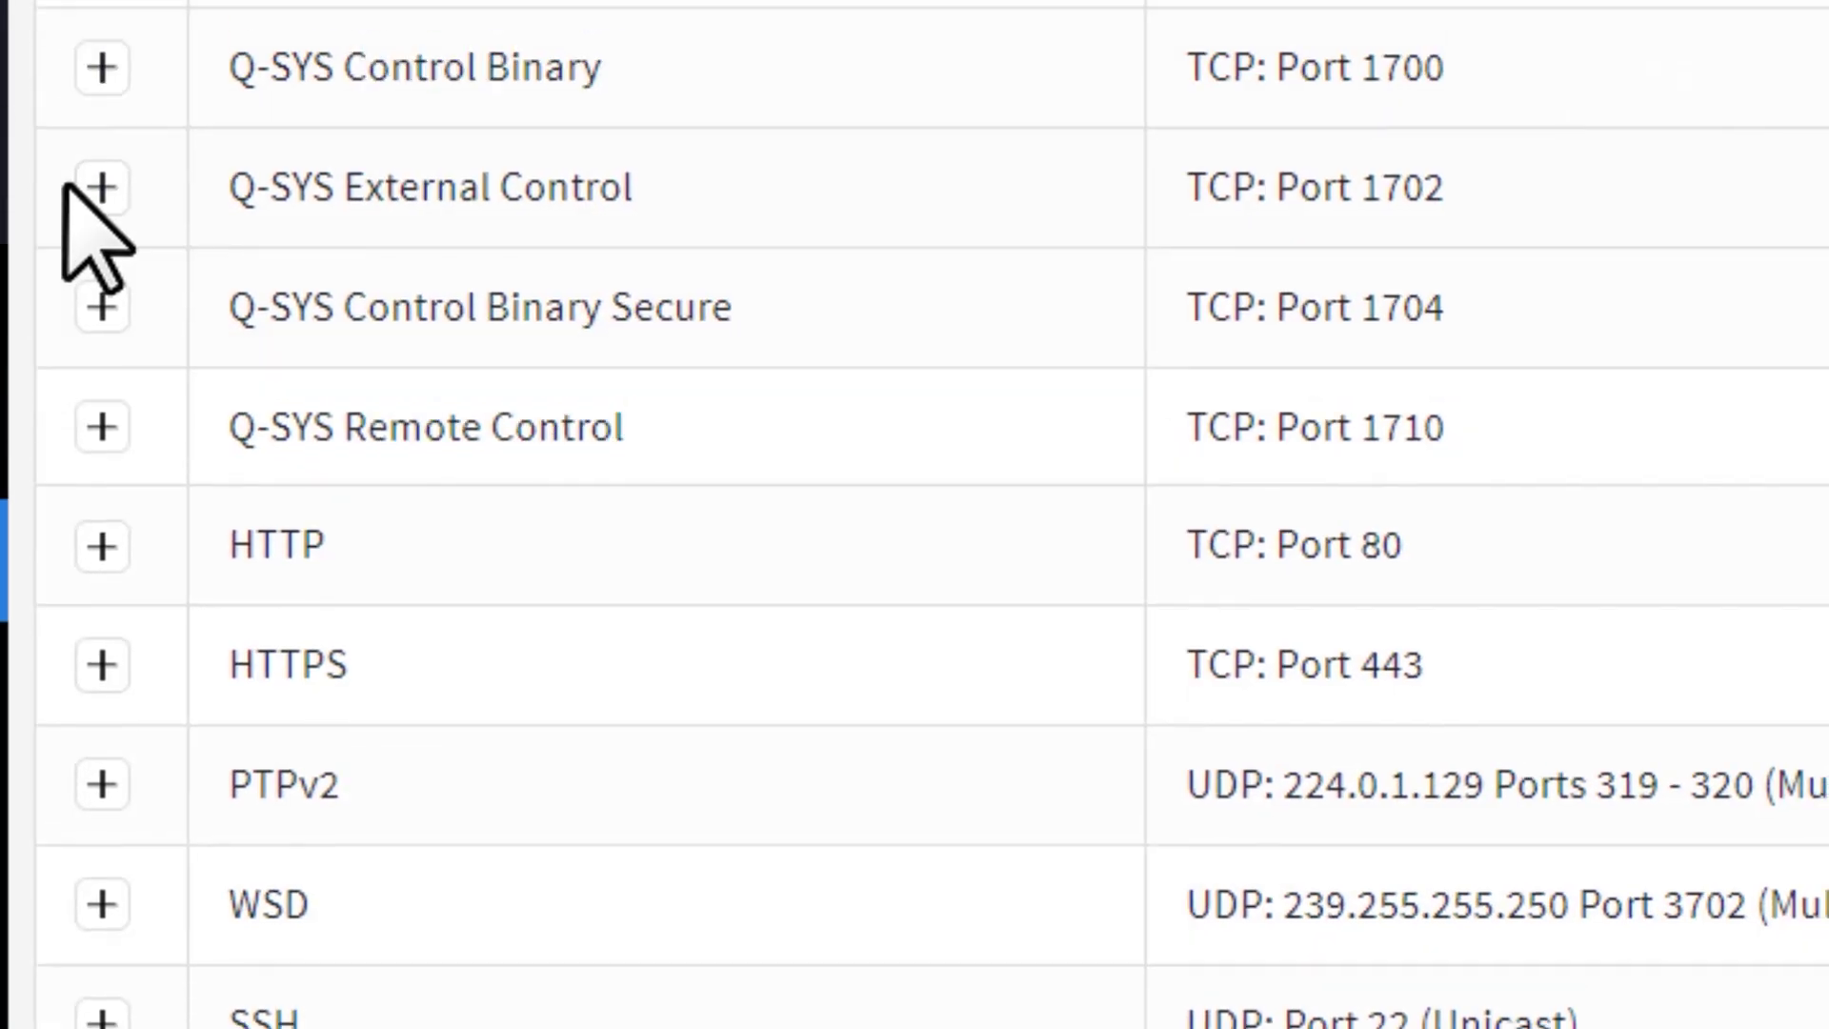
left_click(99, 562)
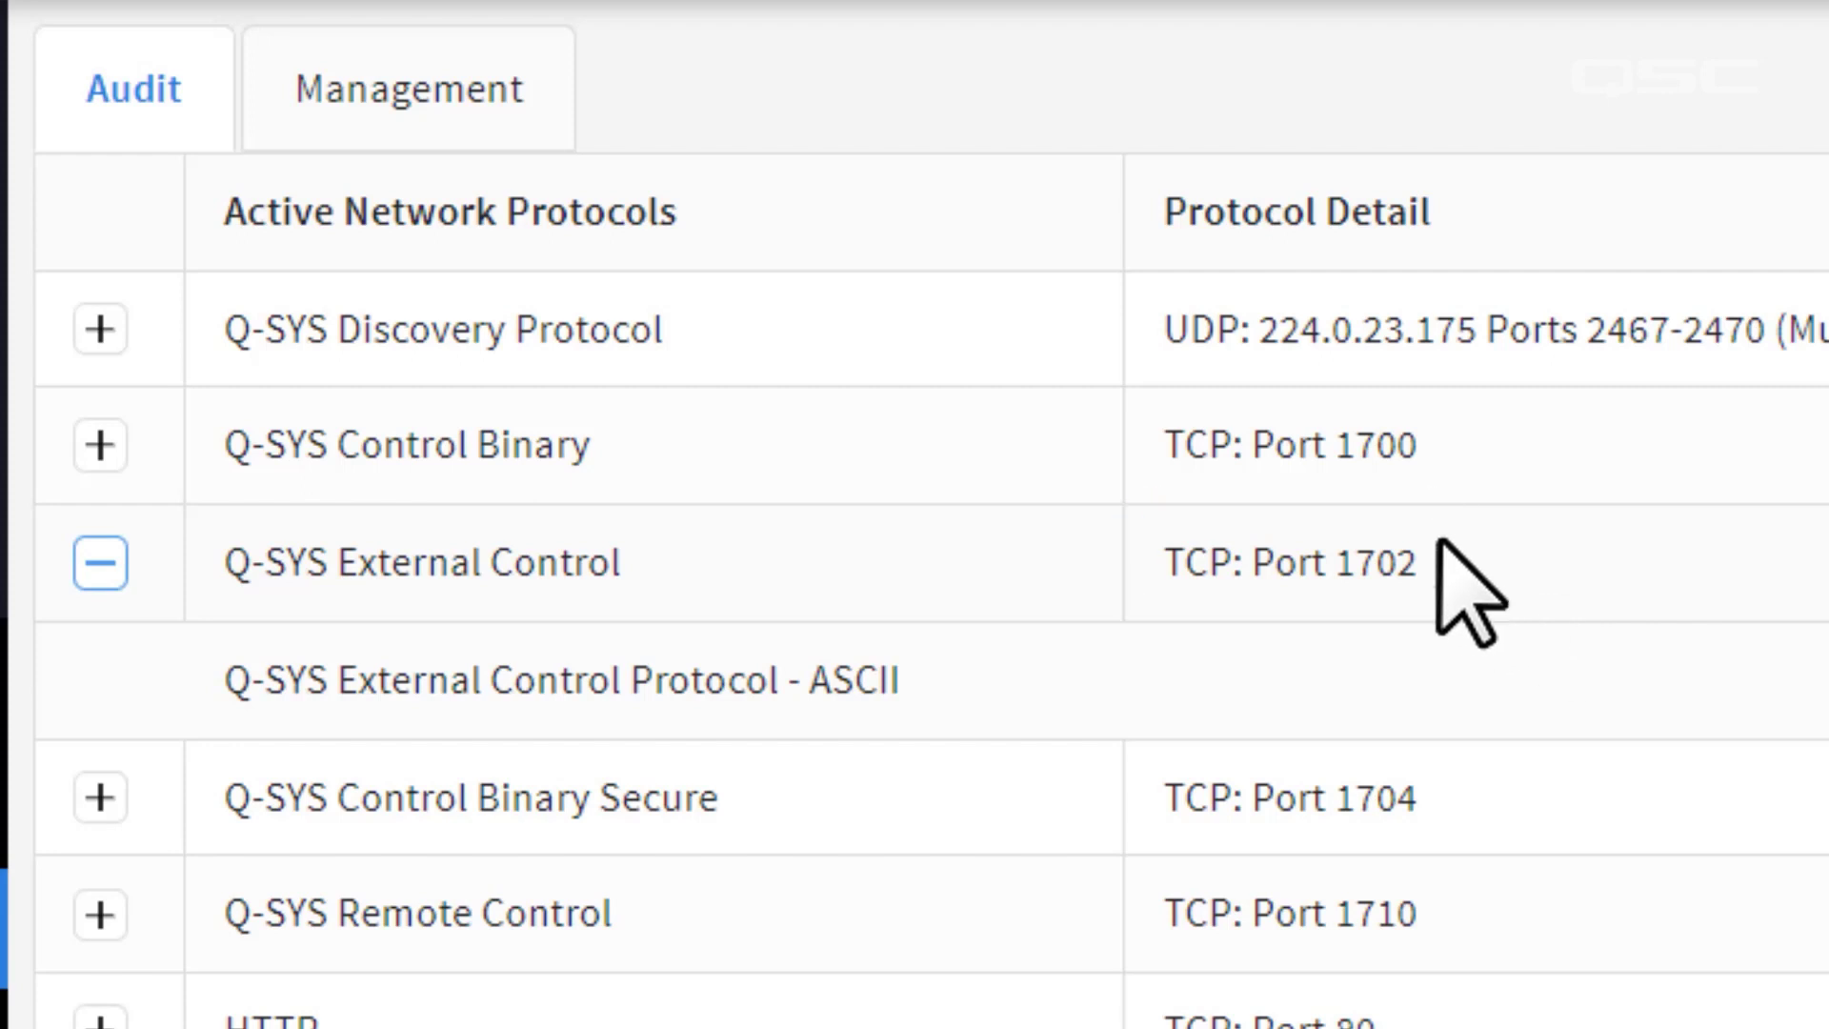
Step: Edit the managed network services to disable Q-SYS External Control Protocol - ASCII on LAN A, and filter the services by the WSD protocol
left_click(446, 96)
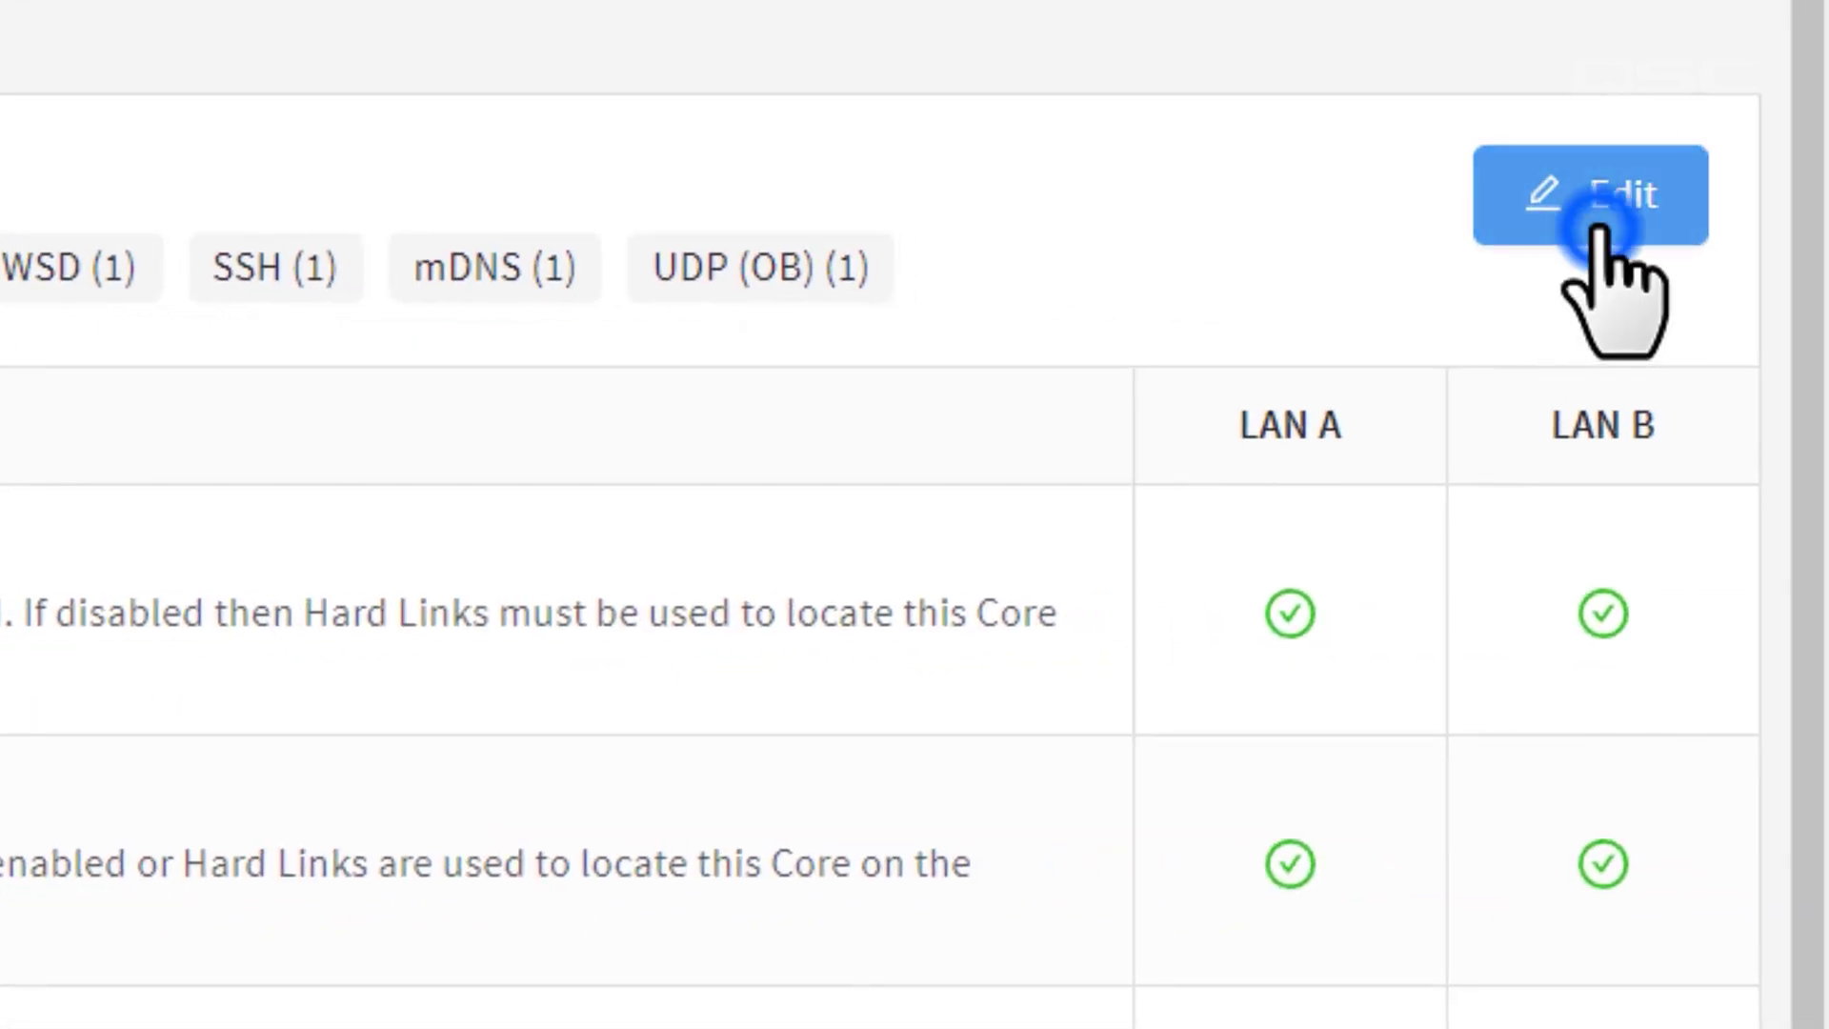
left_click(1599, 234)
left_click_drag(1815, 393, 1819, 748)
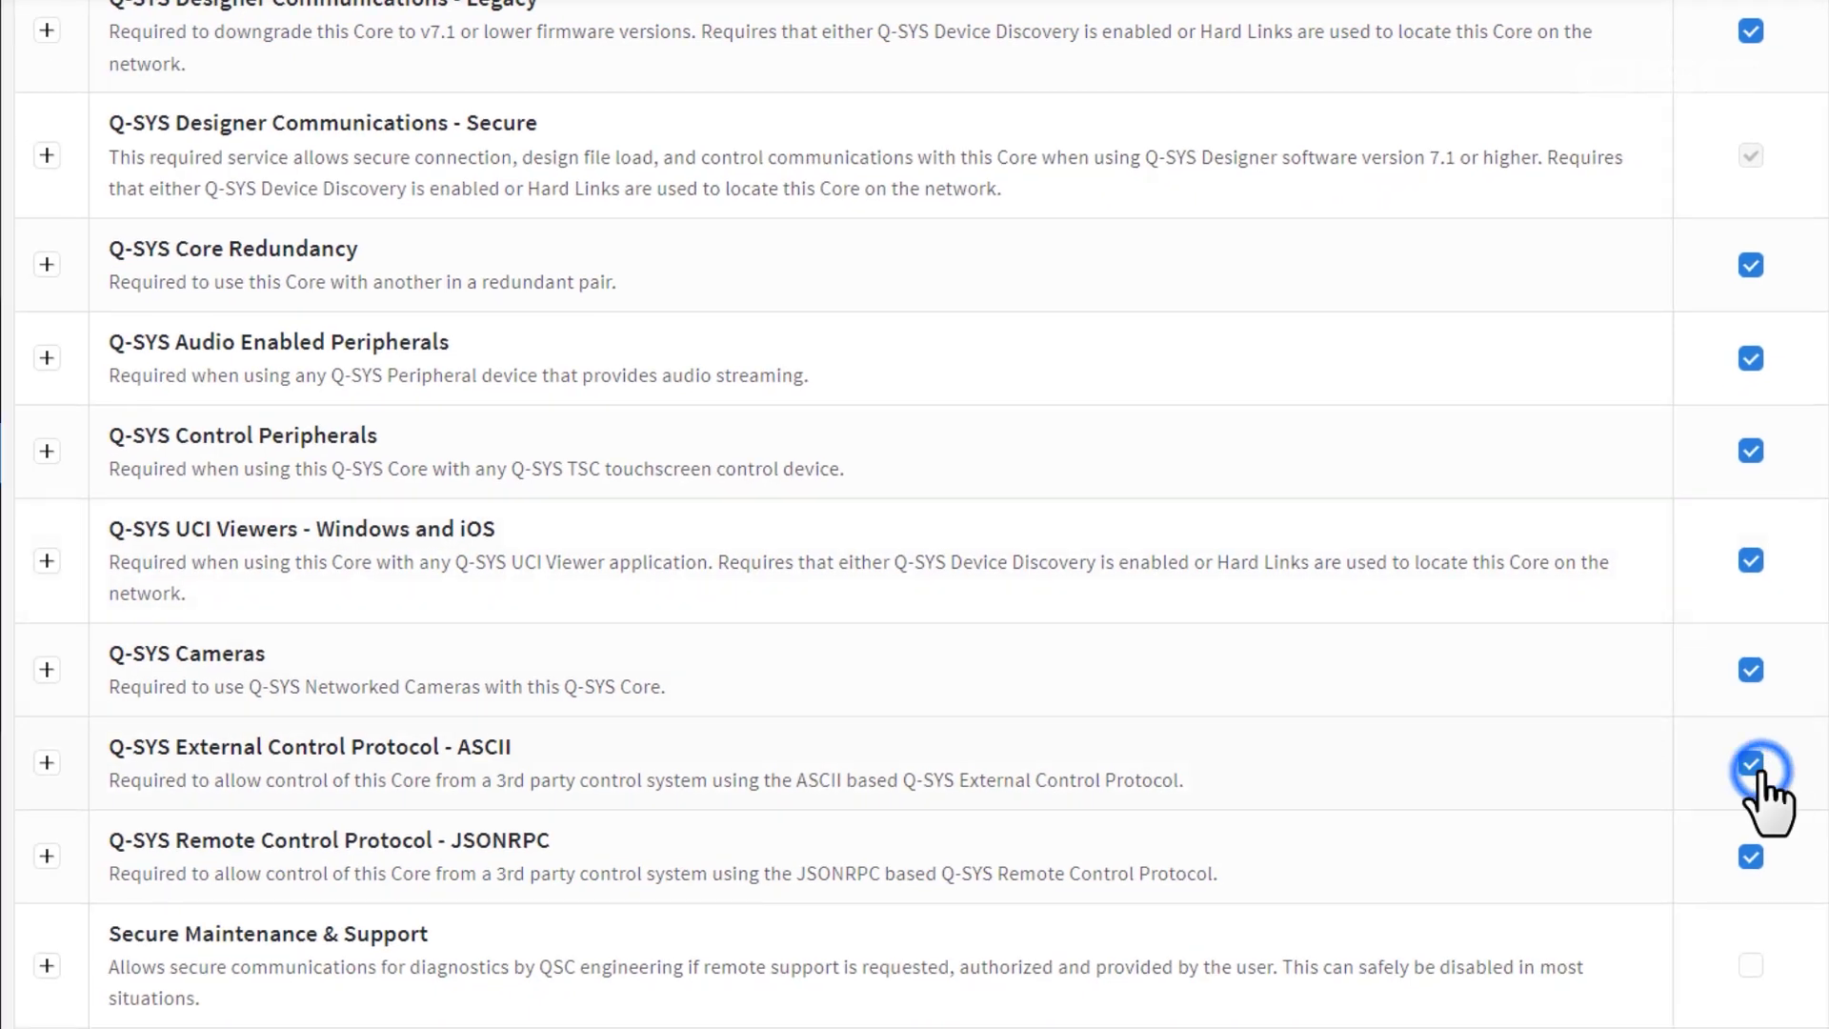
scroll(914, 514, "up", 4)
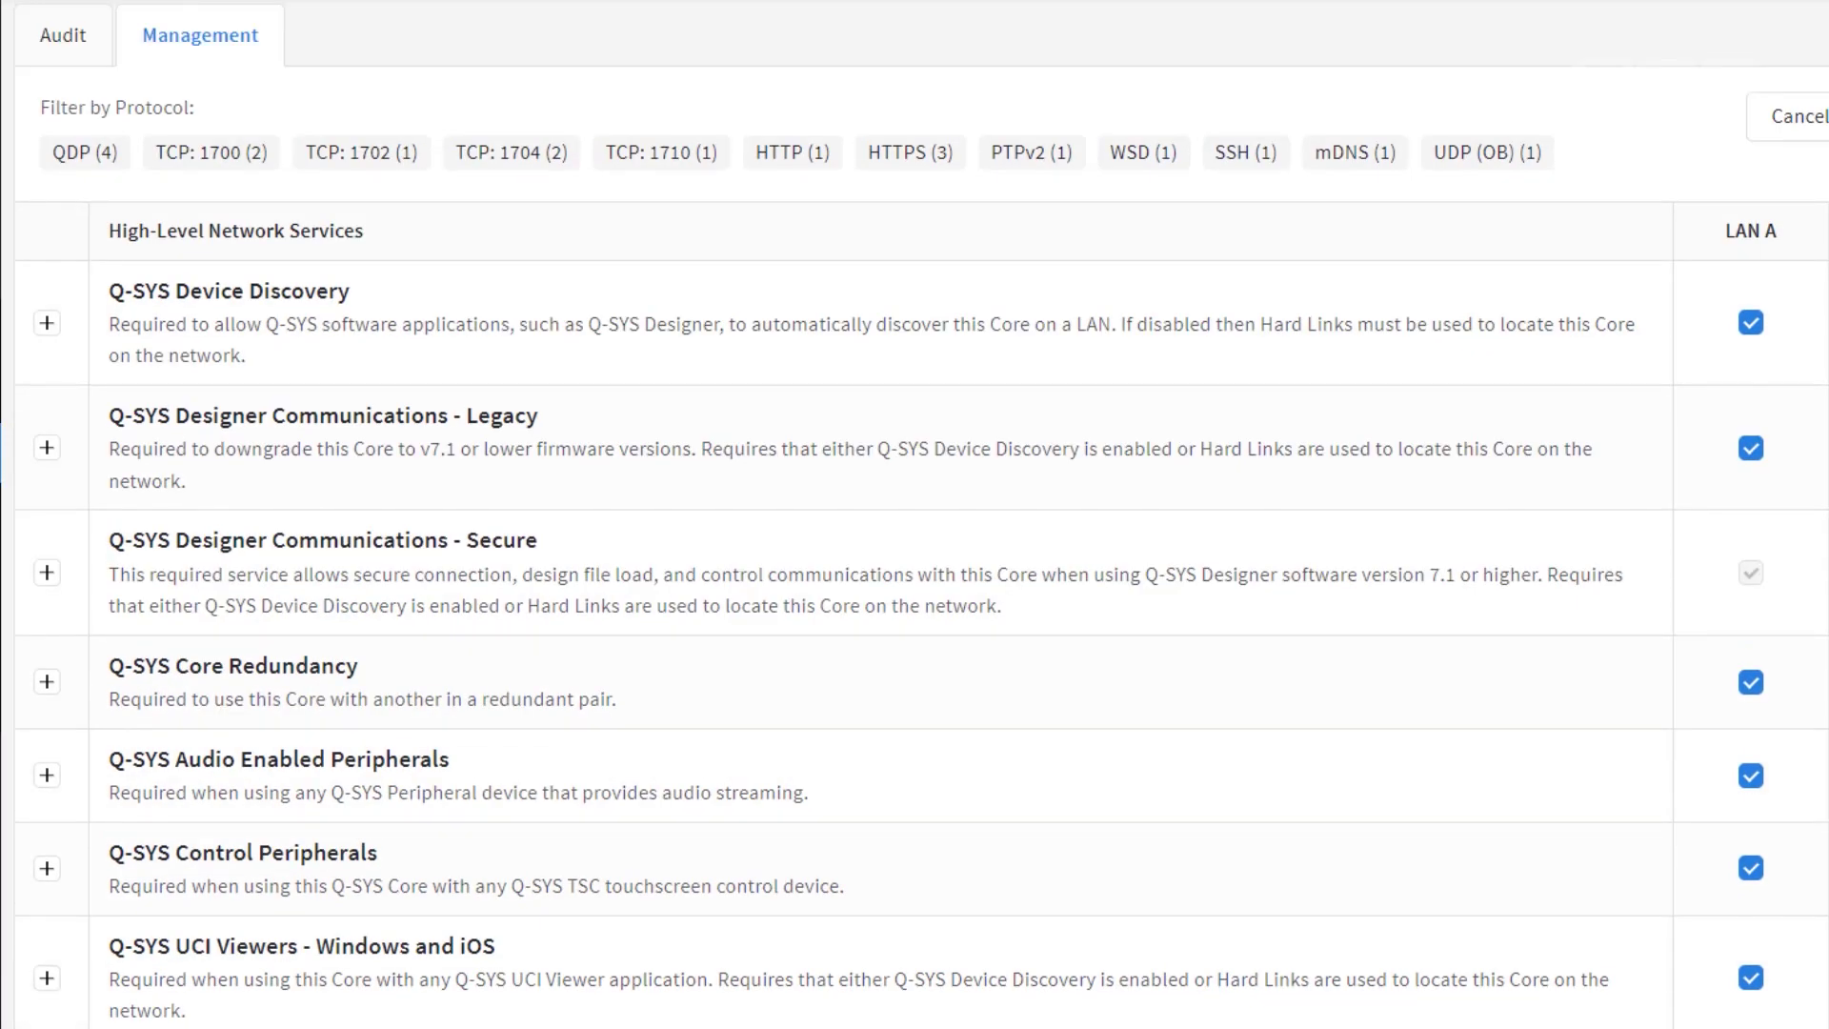
left_click(1143, 155)
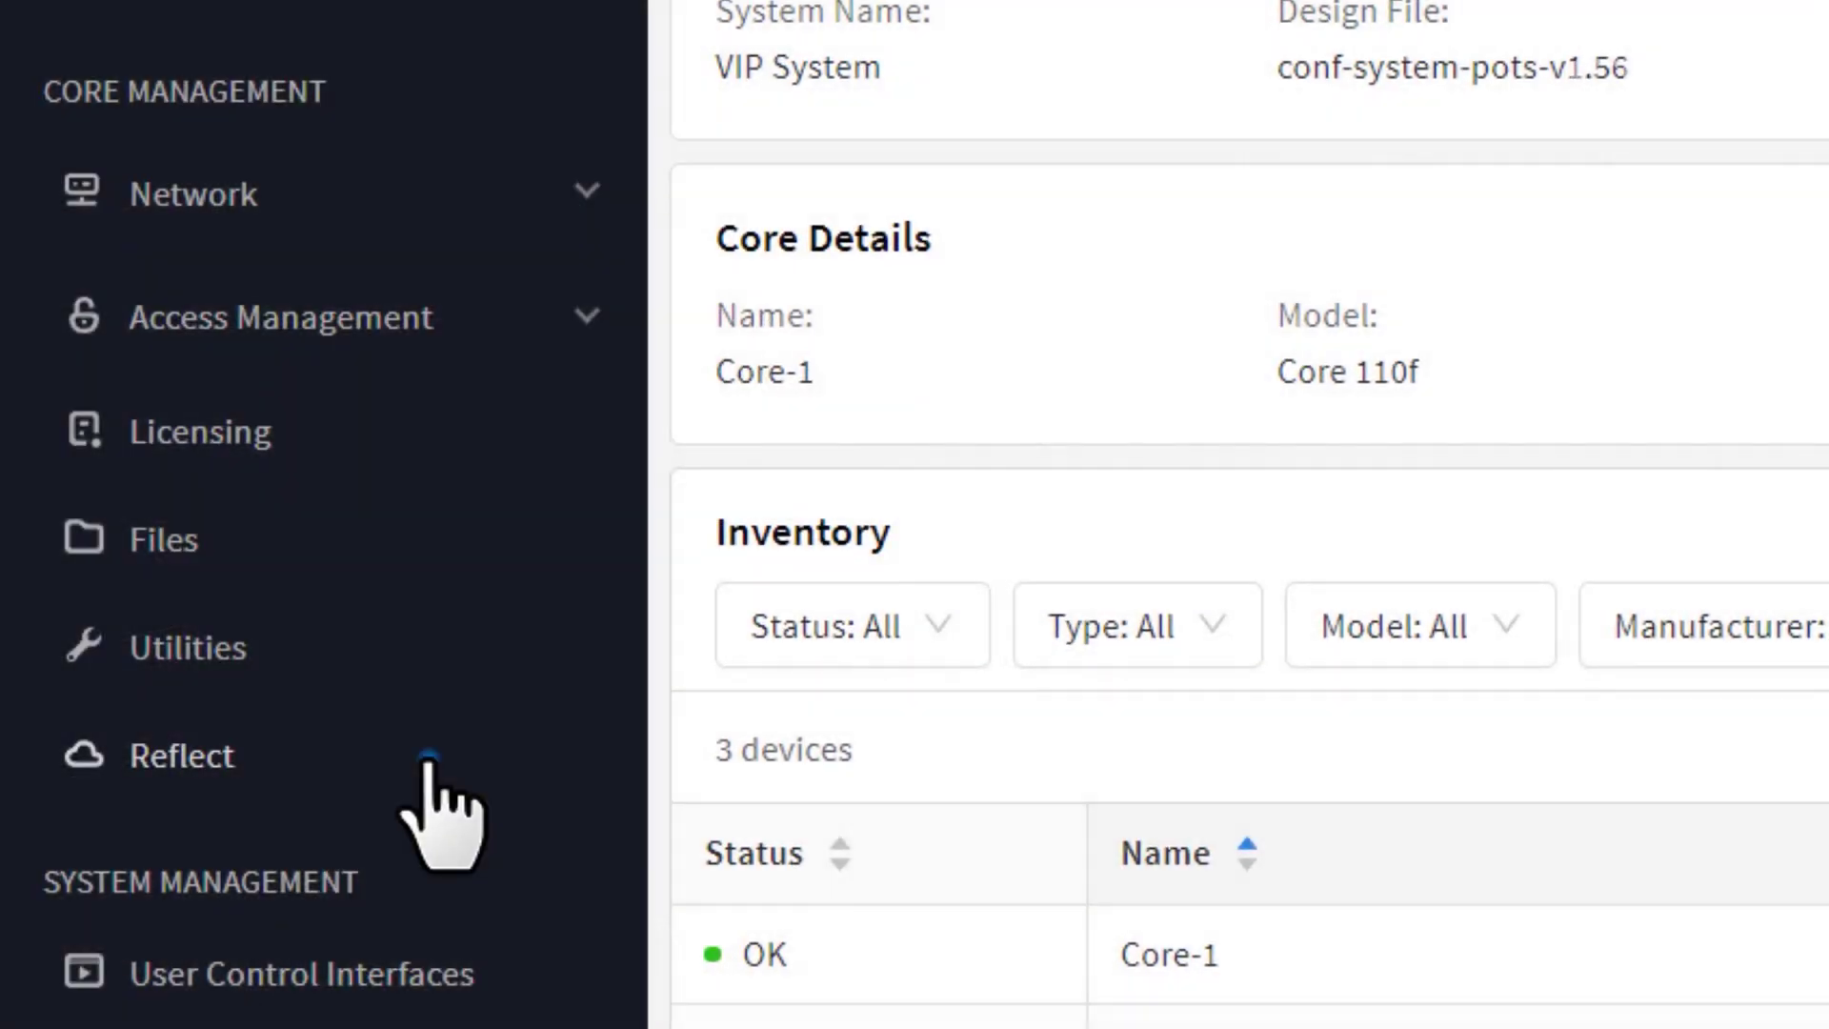
Step: Open the Core's Reflect settings and choose the maximum Reflect access level to this Core
left_click(428, 764)
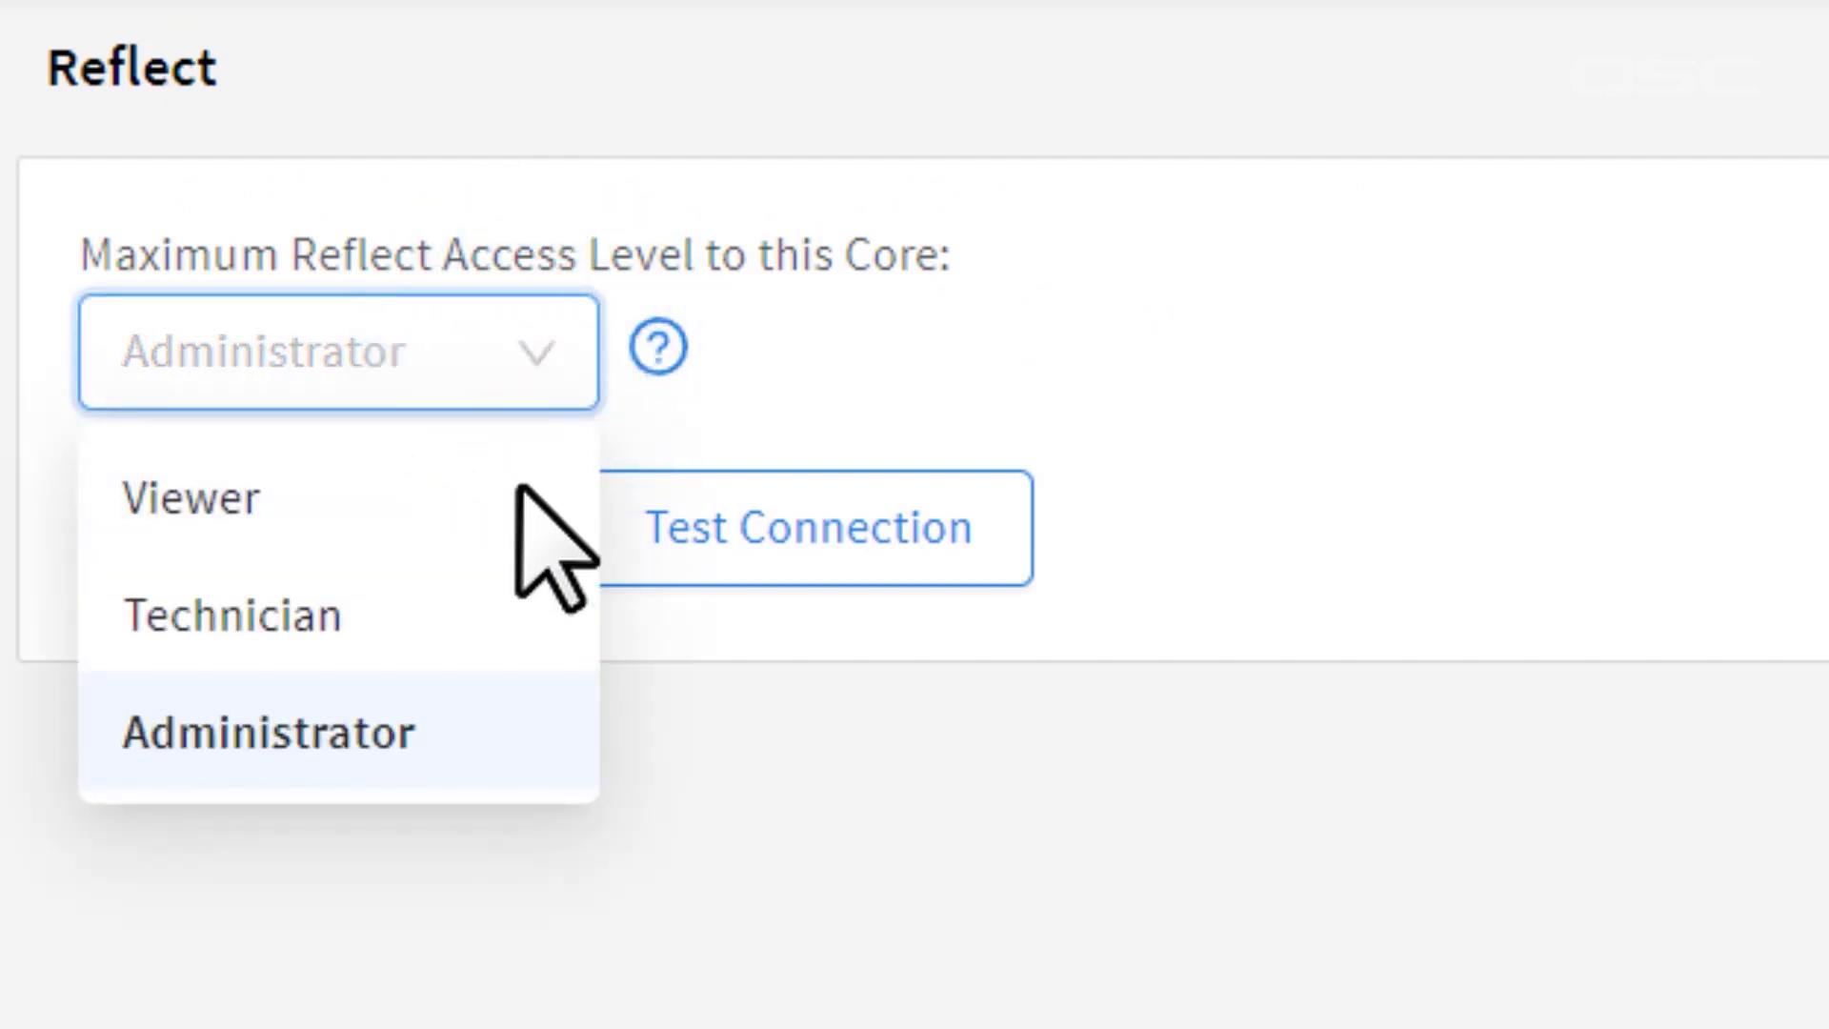
left_click(469, 553)
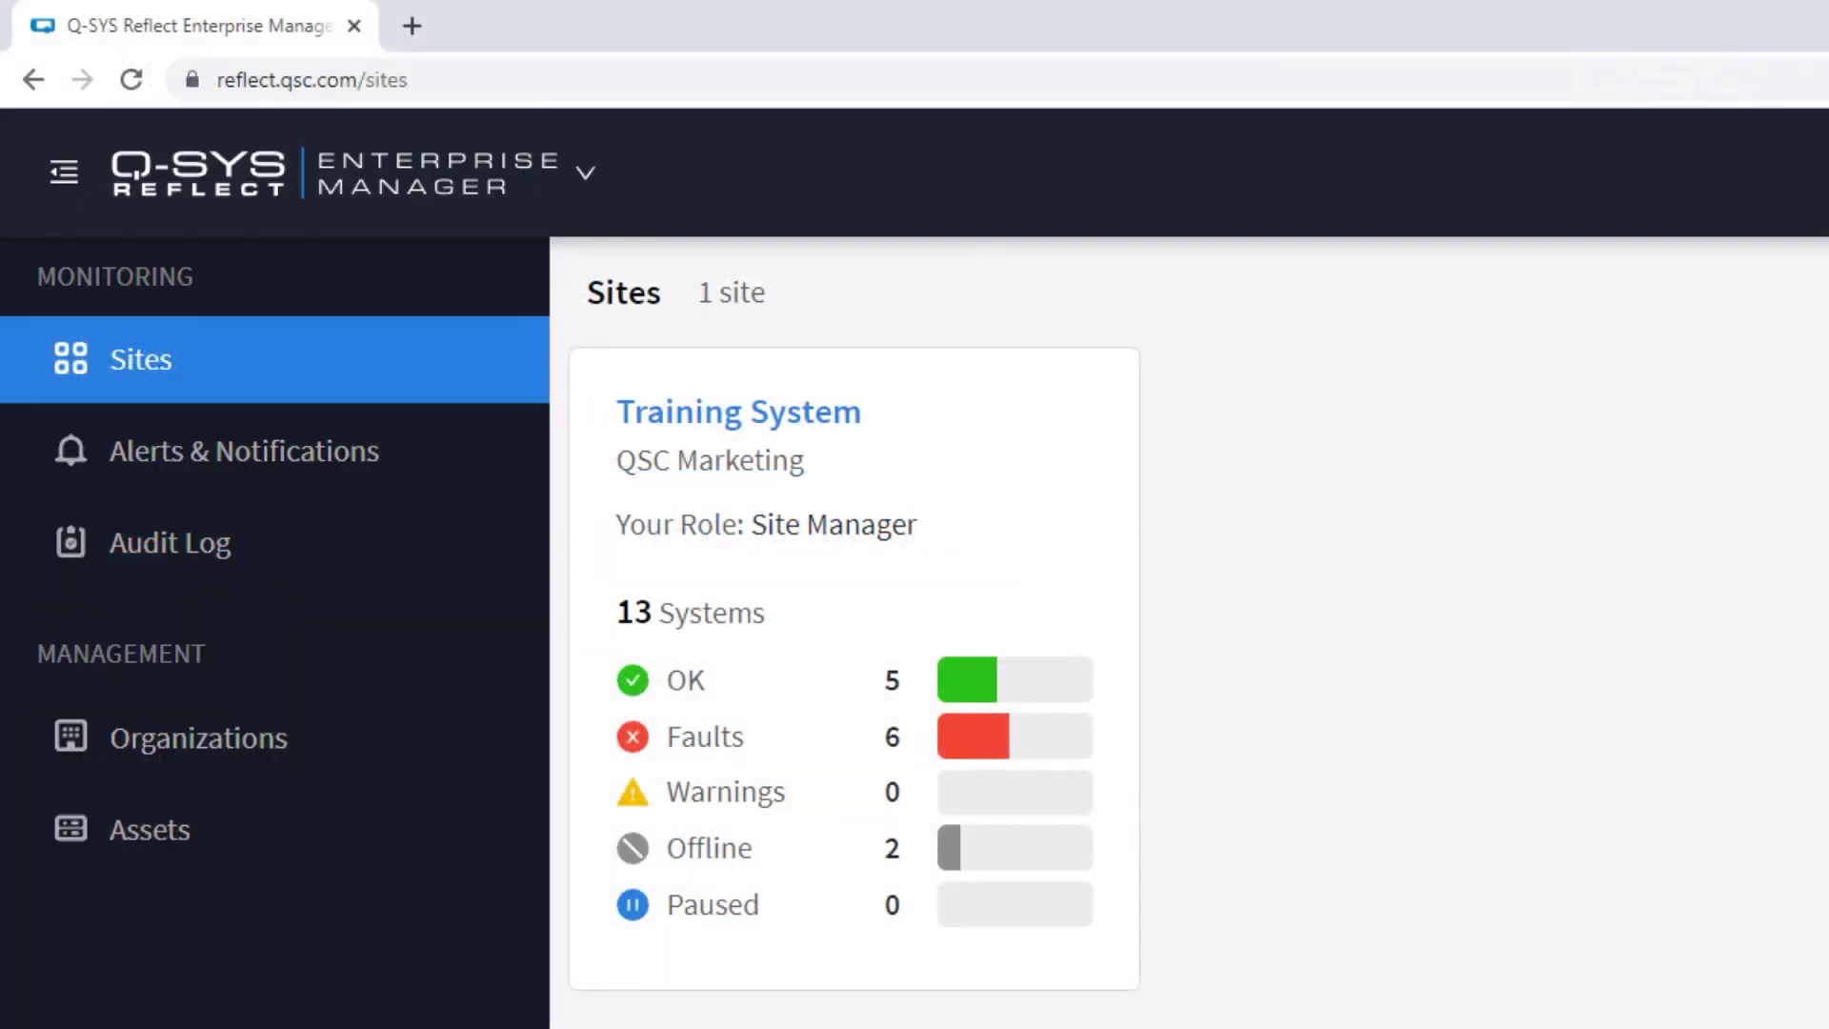
Step: Switch to Q-SYS Reflect Enterprise Manager and open the Training System site
left_click(841, 413)
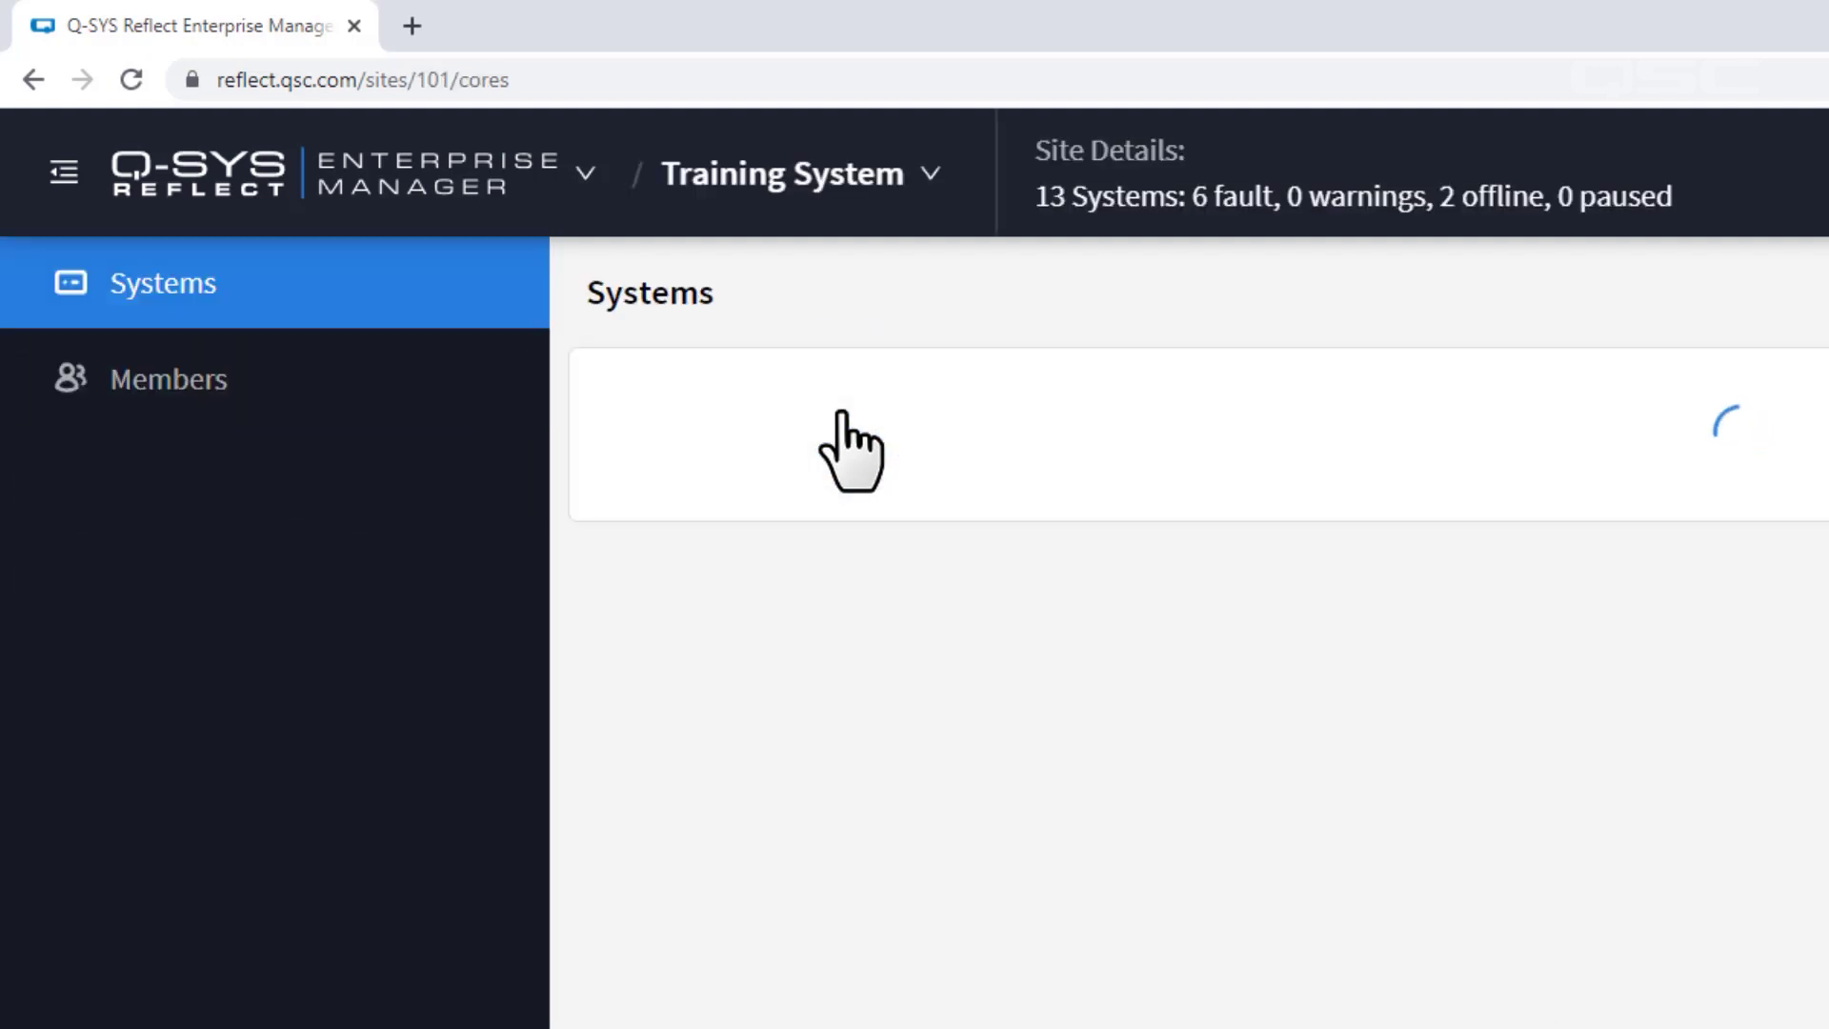